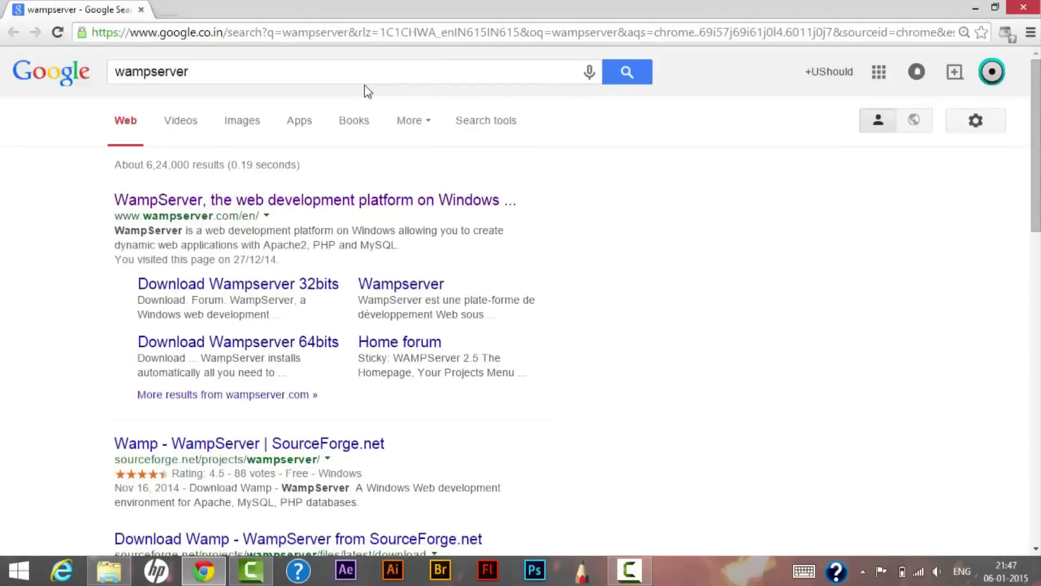
# Step: From the Google results for 'wampserver', open 'WampServer, the web development platform on Windows'
pyautogui.click(228, 72)
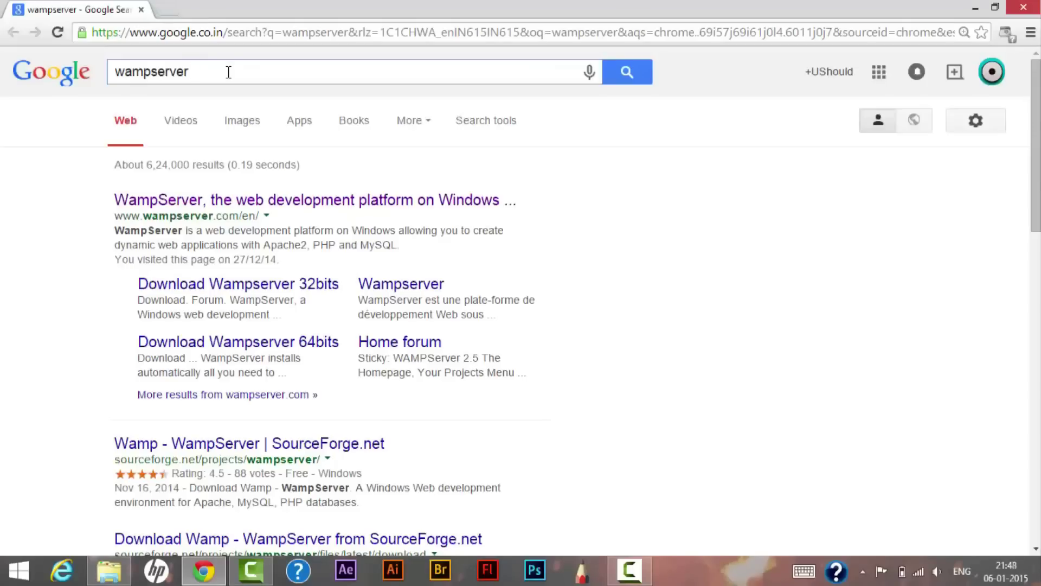
pyautogui.moveTo(193, 72); pyautogui.dragTo(102, 72)
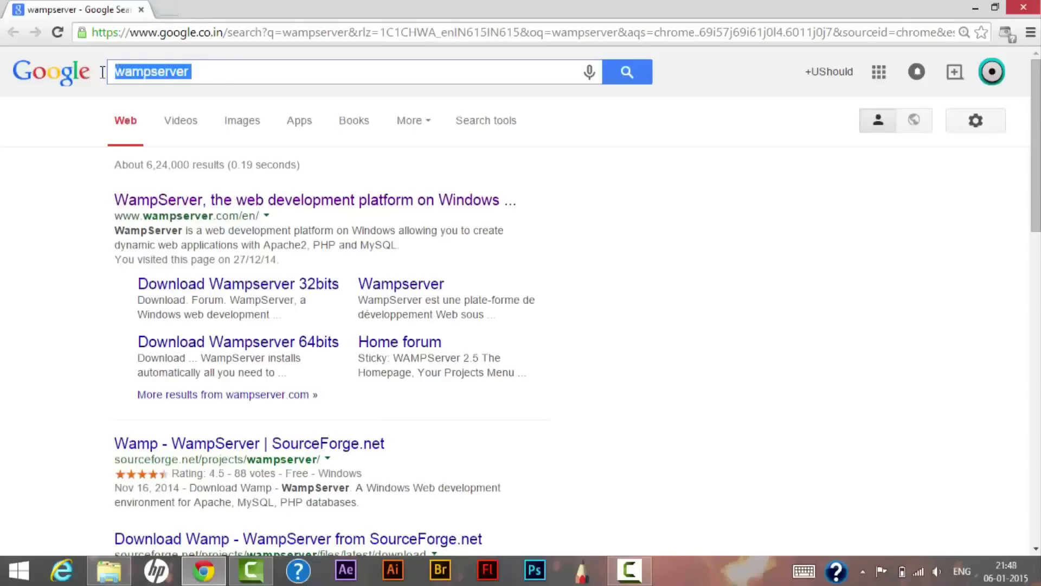
pyautogui.click(194, 205)
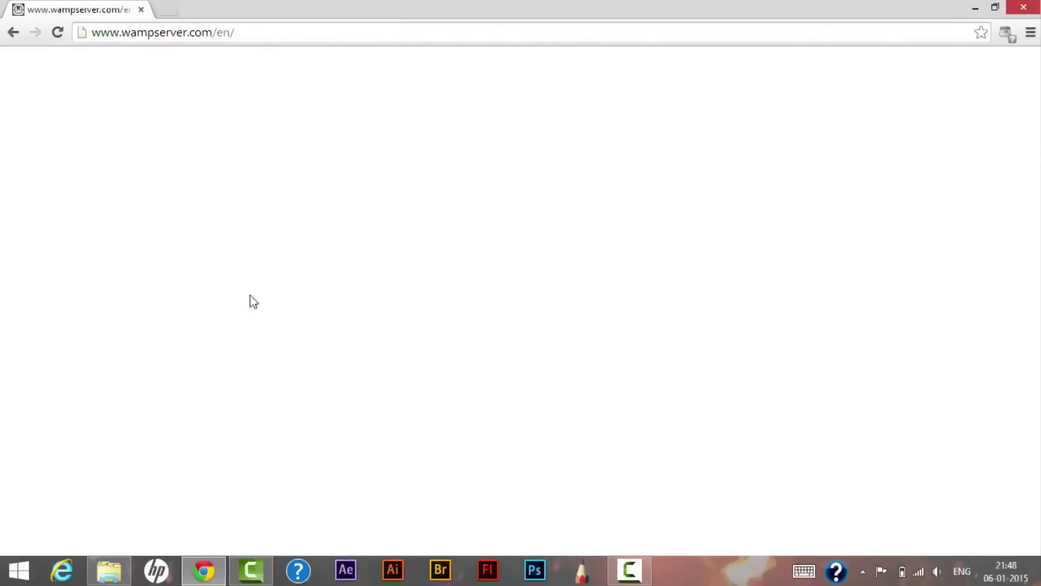
# Step: Reopen wampserver.com, scroll to the WampServer 2.5 32/64-bit downloads, then switch to the software setup folder
pyautogui.hotkey('alt', 'Left')
pyautogui.click(317, 207)
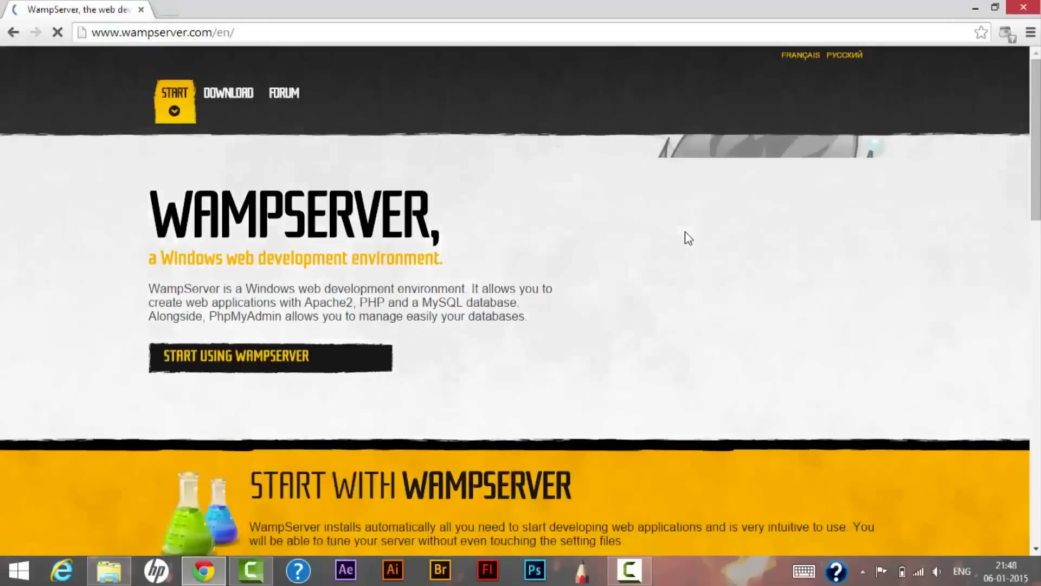
pyautogui.scroll(-1, 659, 314)
pyautogui.scroll(-10, 657, 309)
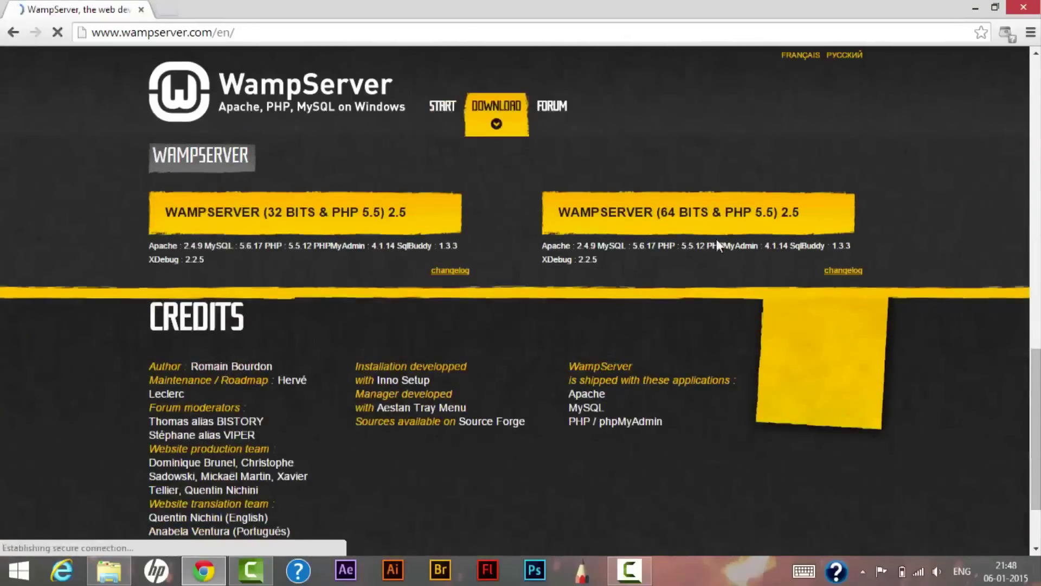
pyautogui.moveTo(110, 576)
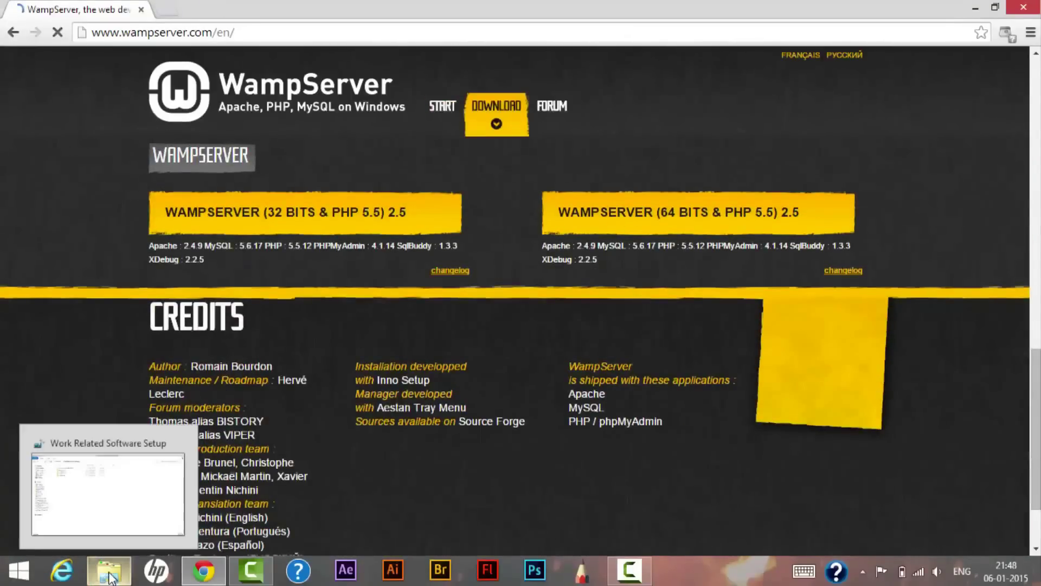
pyautogui.click(112, 530)
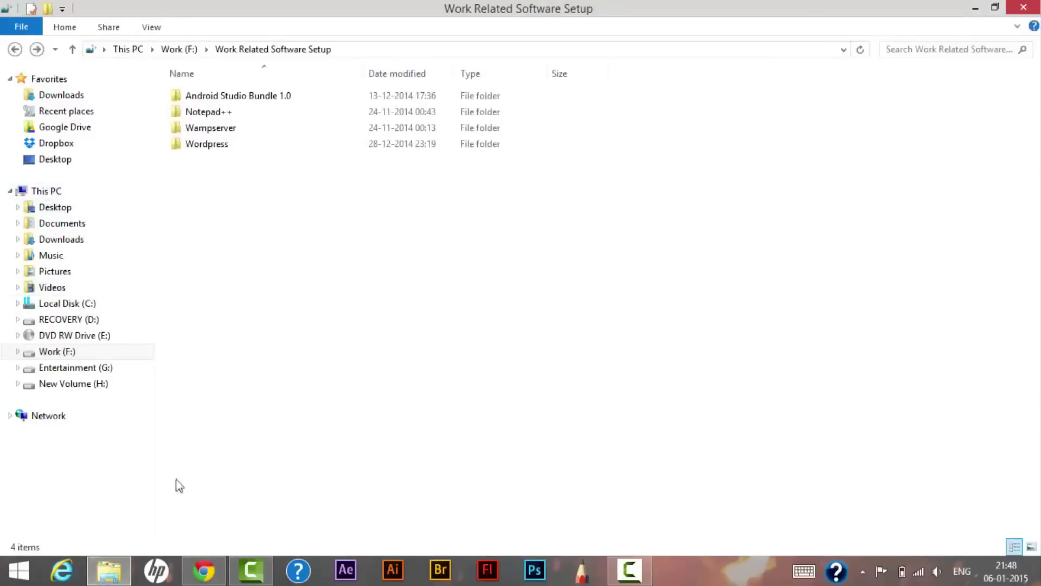
pyautogui.click(111, 574)
pyautogui.click(111, 573)
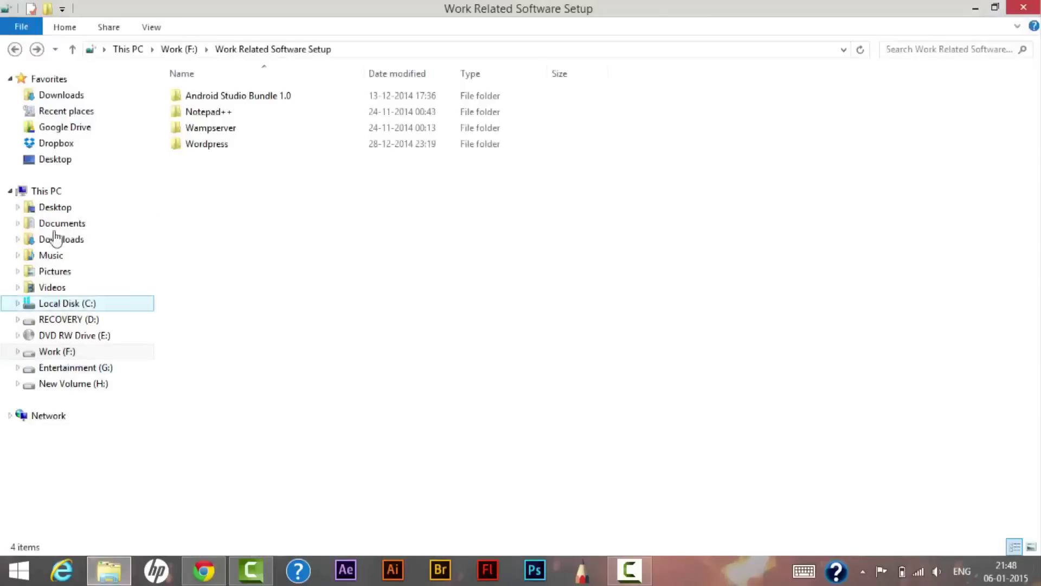
pyautogui.rightClick(46, 194)
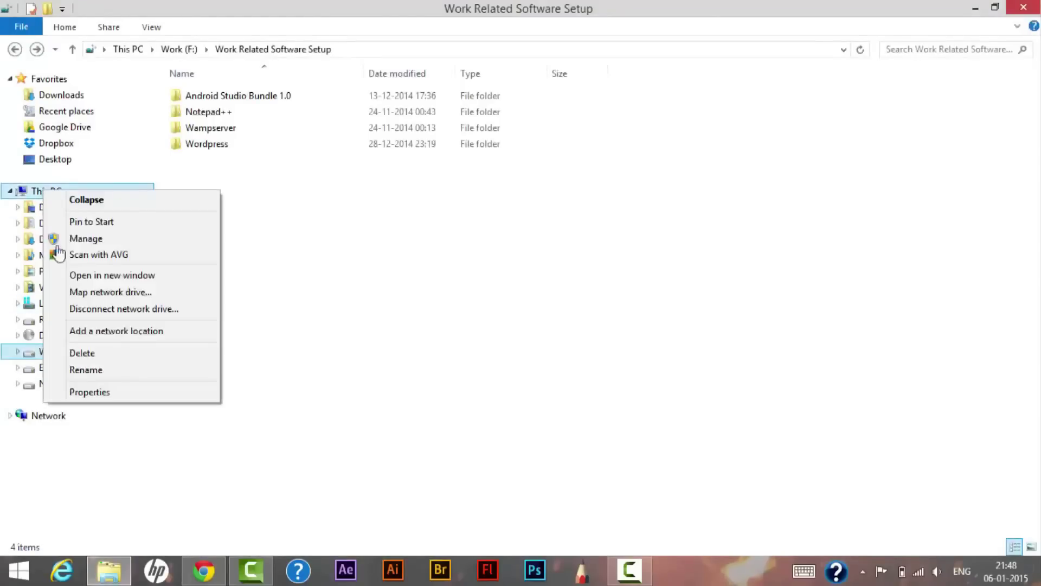
pyautogui.click(87, 391)
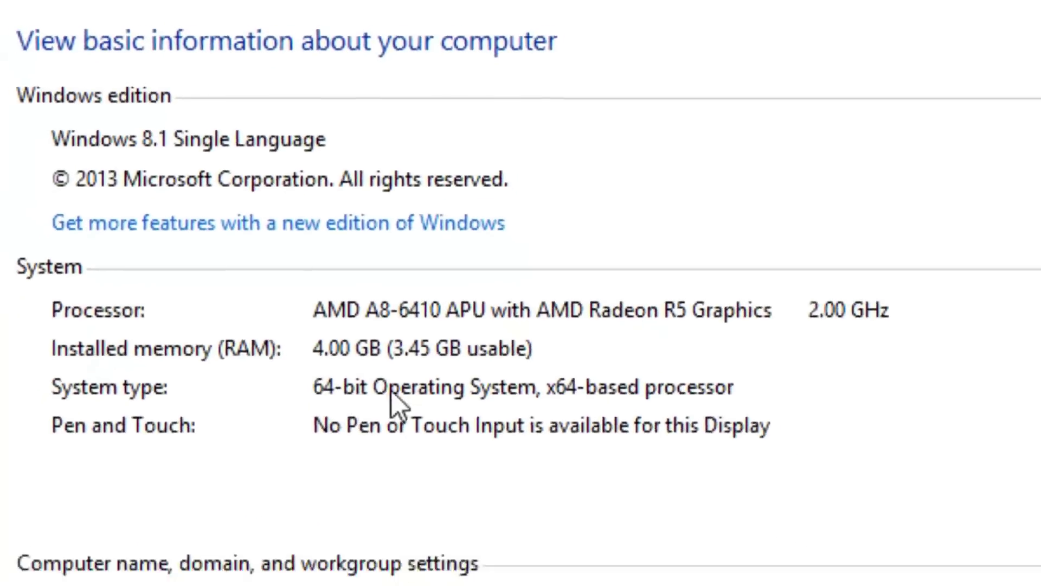
pyautogui.click(204, 569)
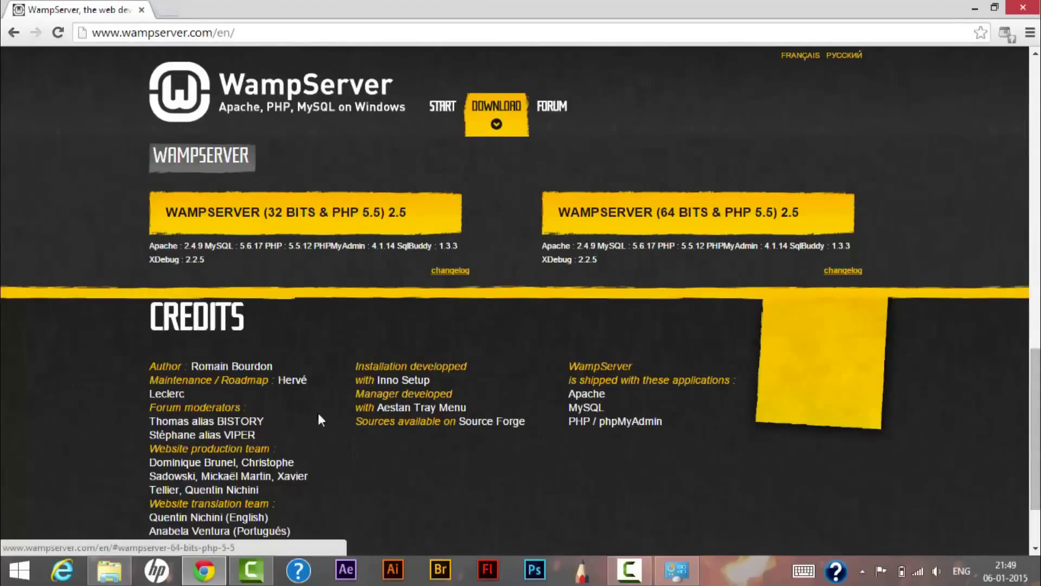
# Step: Open the Wampserver folder and launch the wampserver2.5-Apache-2.4.9-Mysql-5.6 installer
pyautogui.click(109, 569)
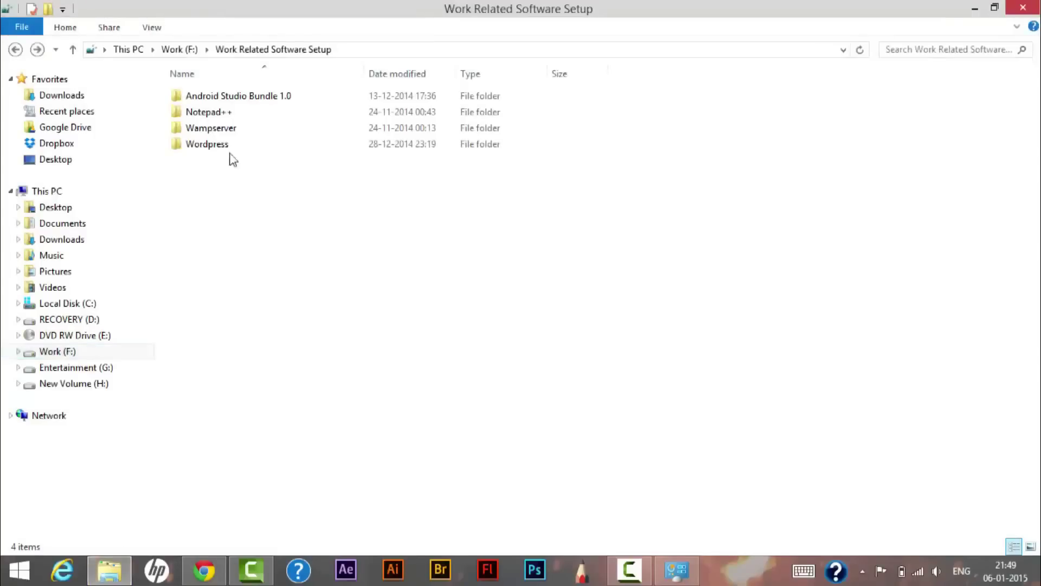
pyautogui.doubleClick(208, 130)
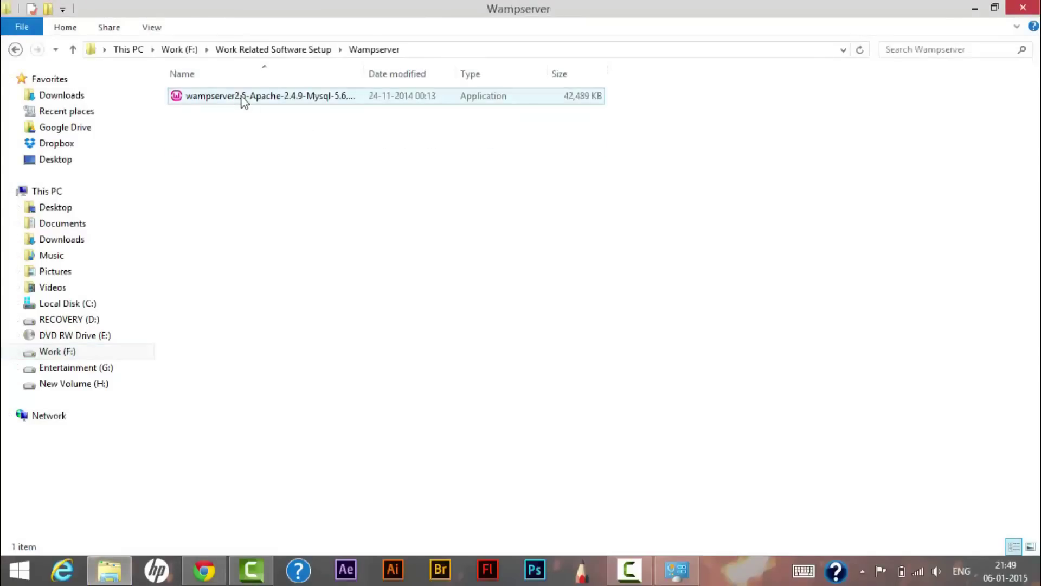
pyautogui.click(228, 98)
pyautogui.doubleClick(226, 102)
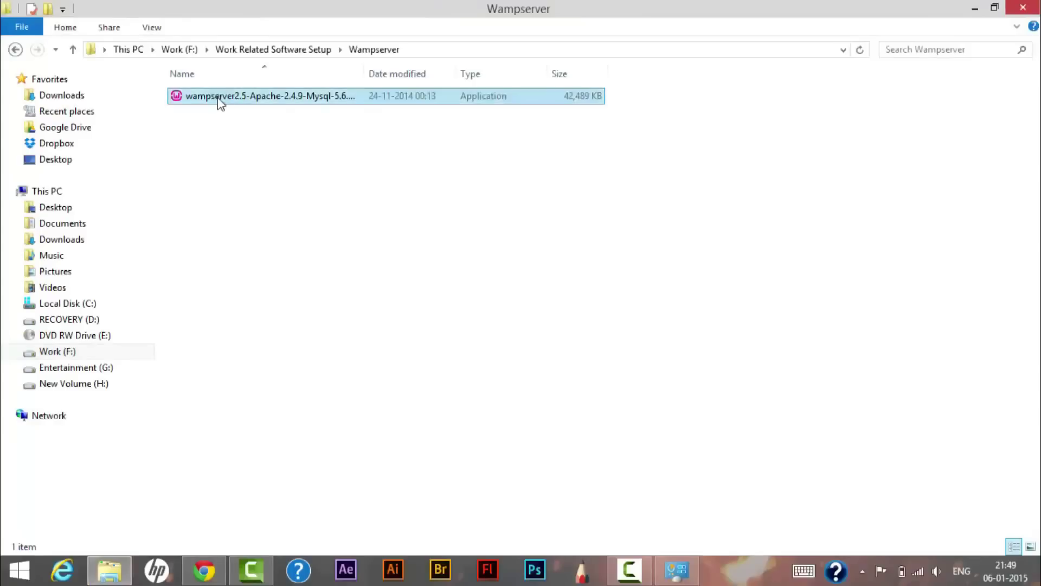
pyautogui.click(220, 102)
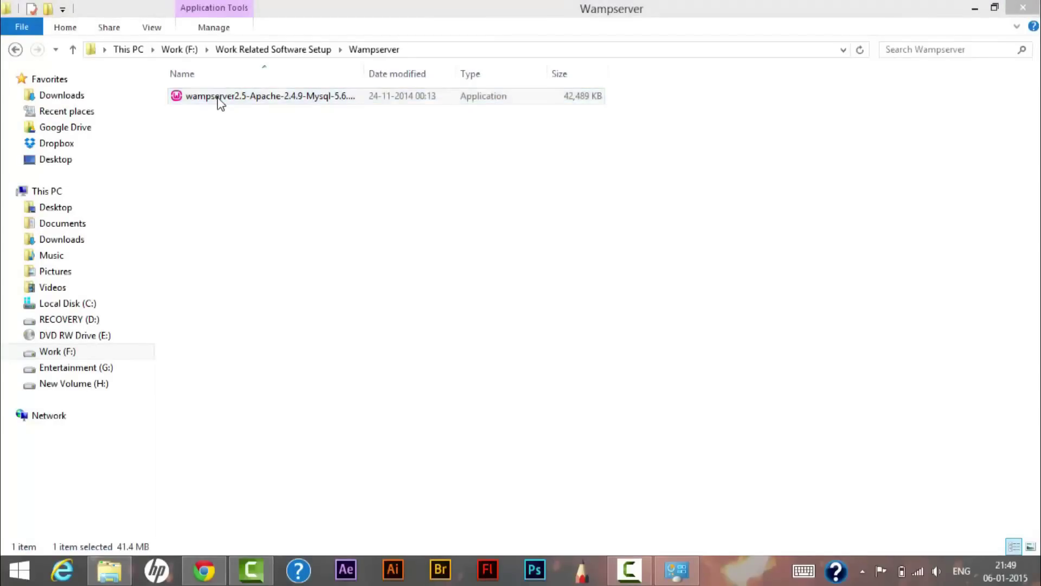
# Step: Accept the license, keep c:\wamp as the install folder, add a desktop icon, and start installing
pyautogui.click(609, 406)
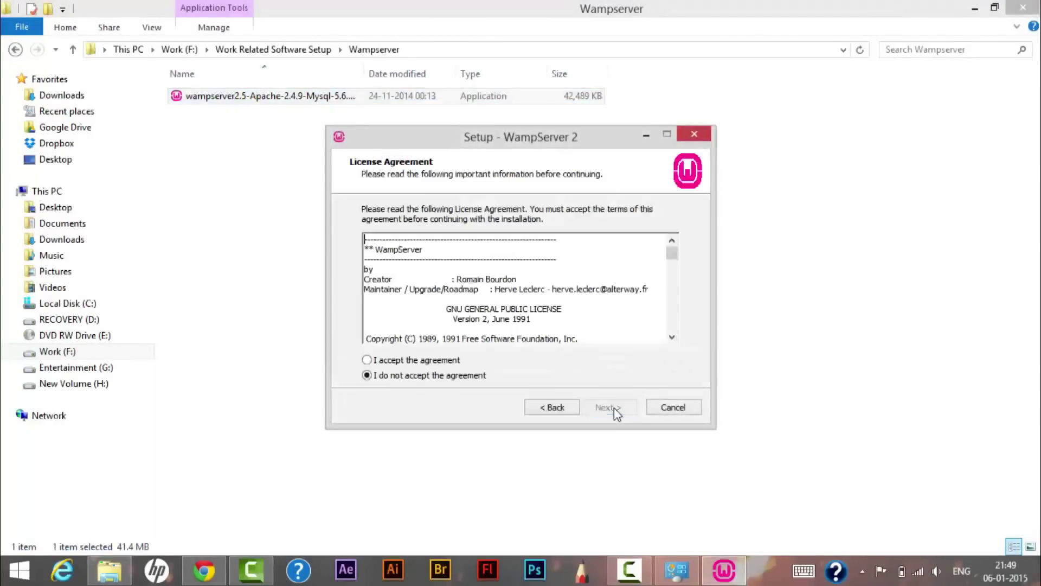
pyautogui.click(401, 361)
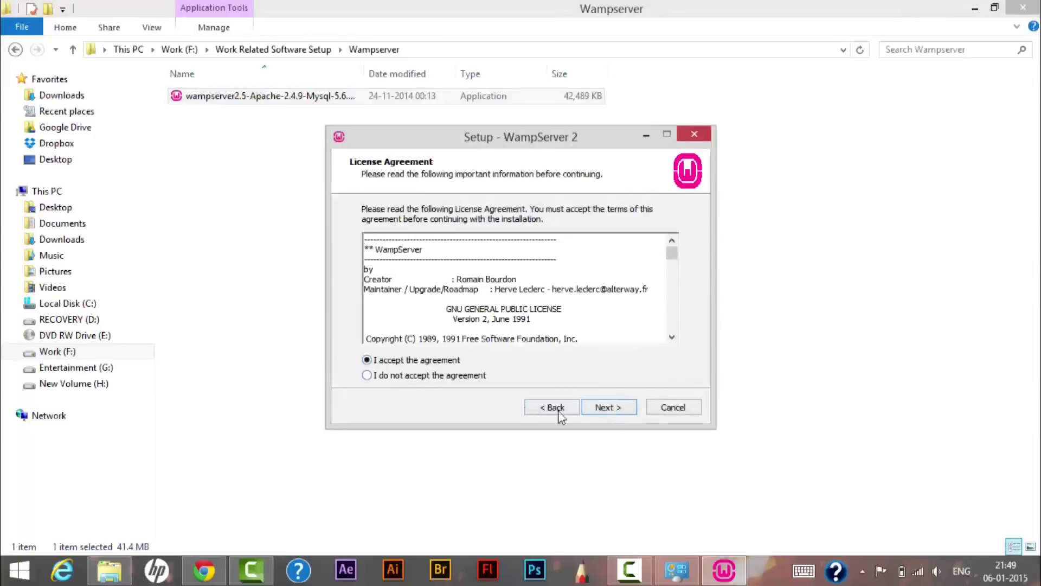
pyautogui.click(613, 407)
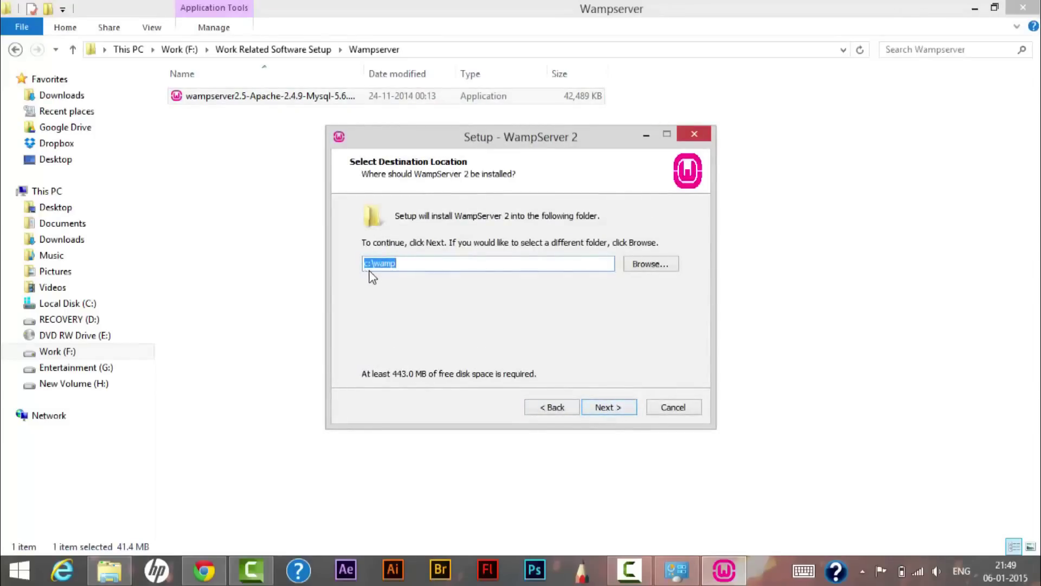
pyautogui.click(605, 408)
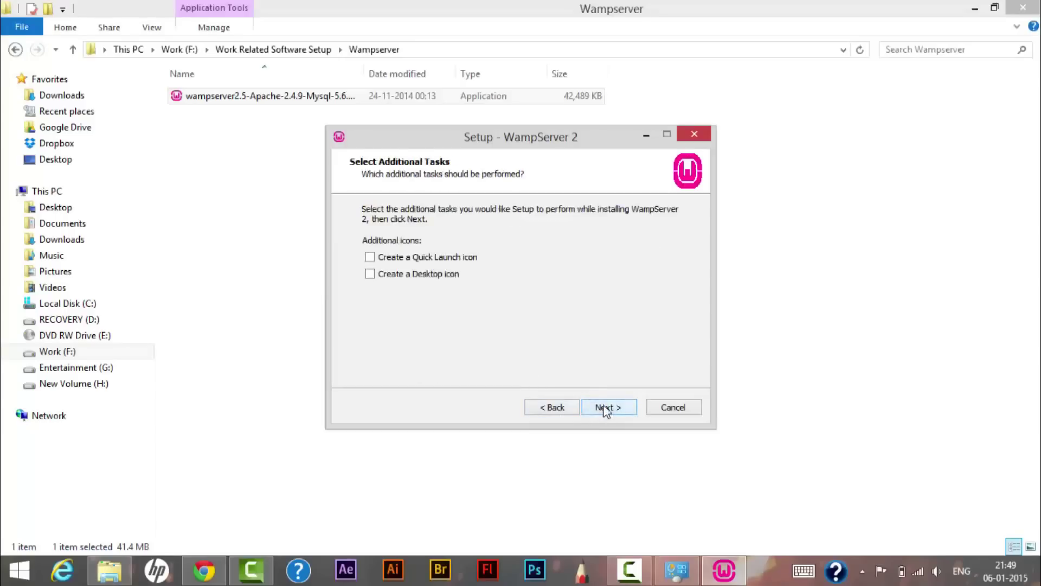
pyautogui.click(370, 274)
pyautogui.click(607, 408)
pyautogui.click(608, 407)
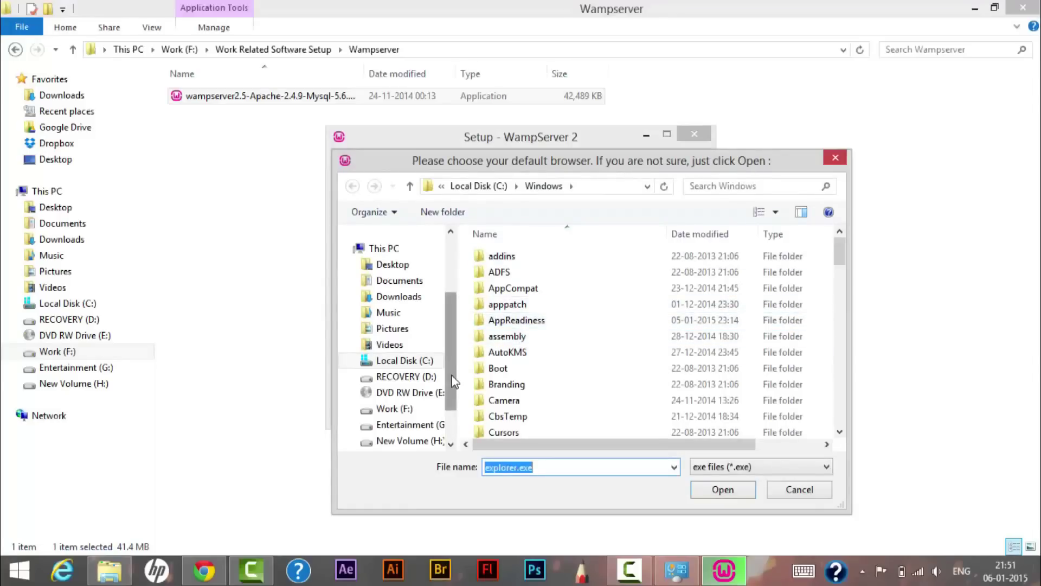
# Step: In the default-browser dialog, browse the C: drive into Program Files (x86)
pyautogui.moveTo(457, 371); pyautogui.dragTo(457, 339)
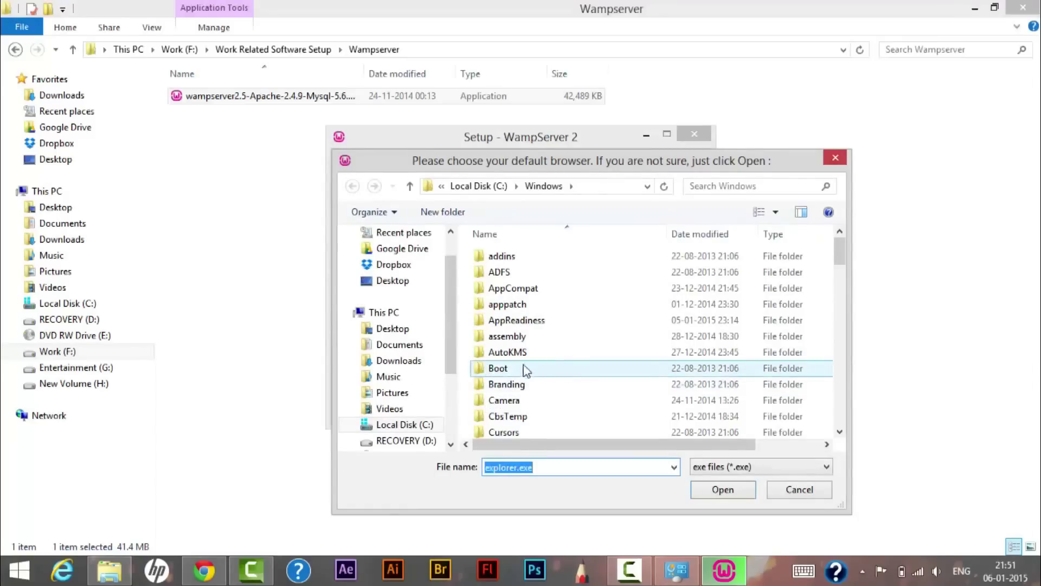
pyautogui.moveTo(455, 358); pyautogui.dragTo(457, 380)
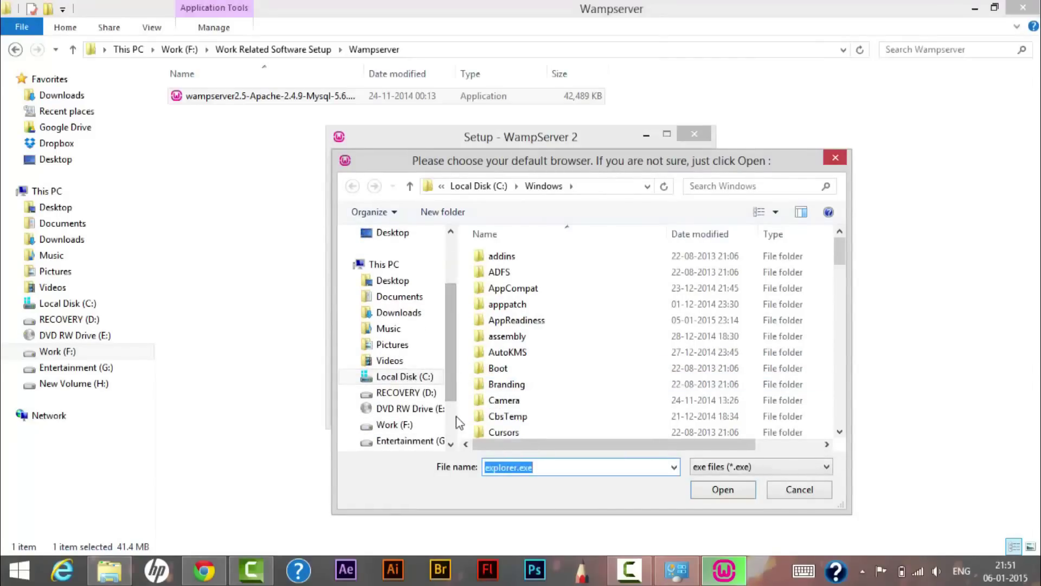
pyautogui.click(428, 381)
pyautogui.click(530, 324)
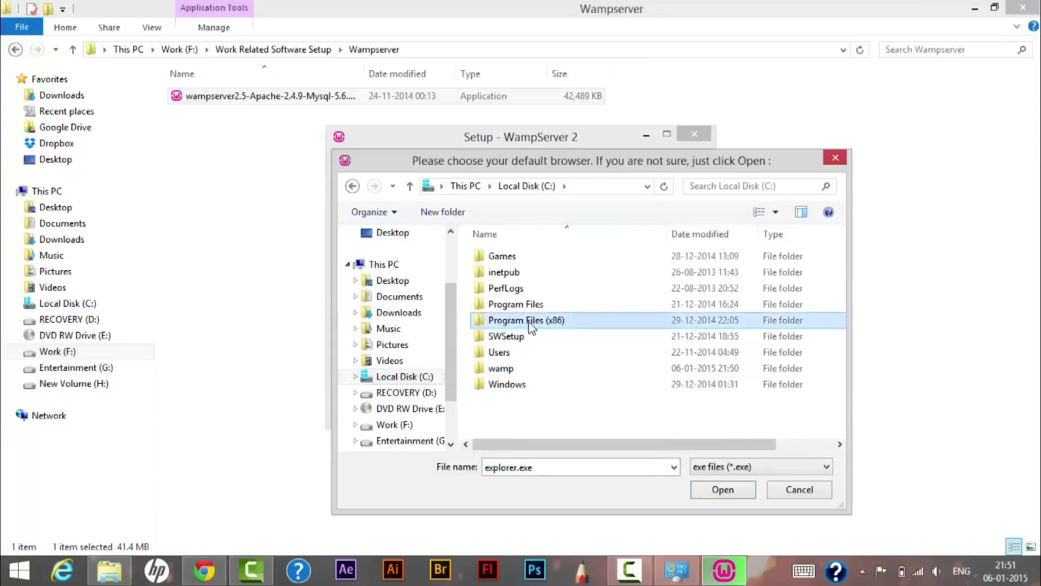
pyautogui.doubleClick(530, 321)
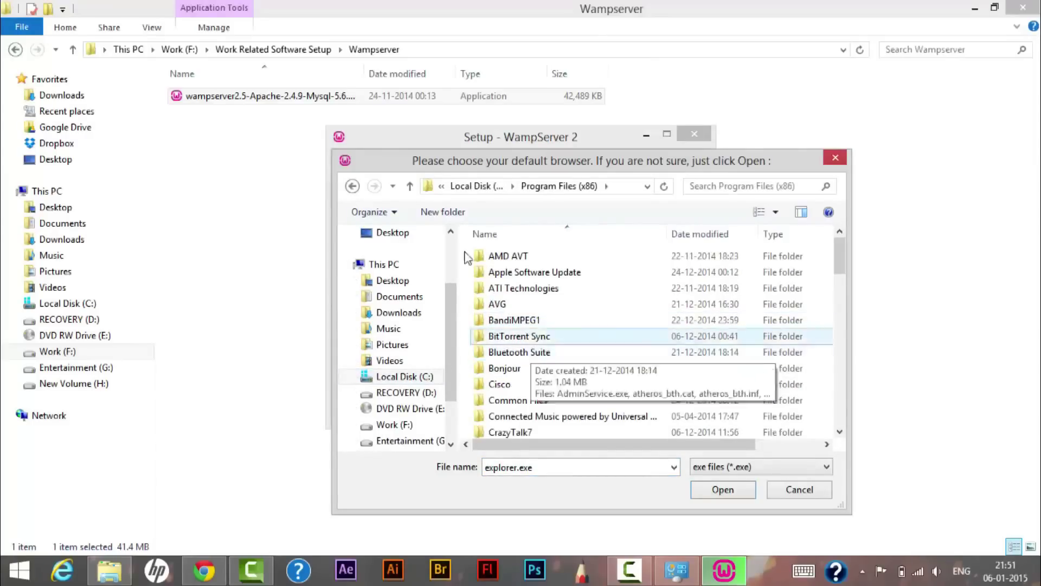
pyautogui.click(353, 186)
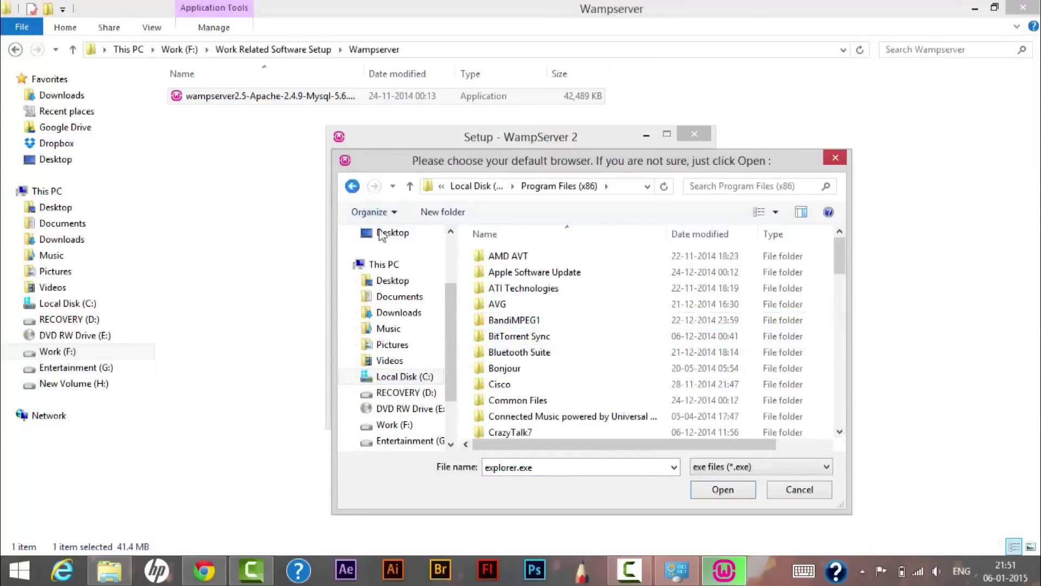
pyautogui.click(417, 382)
pyautogui.click(534, 324)
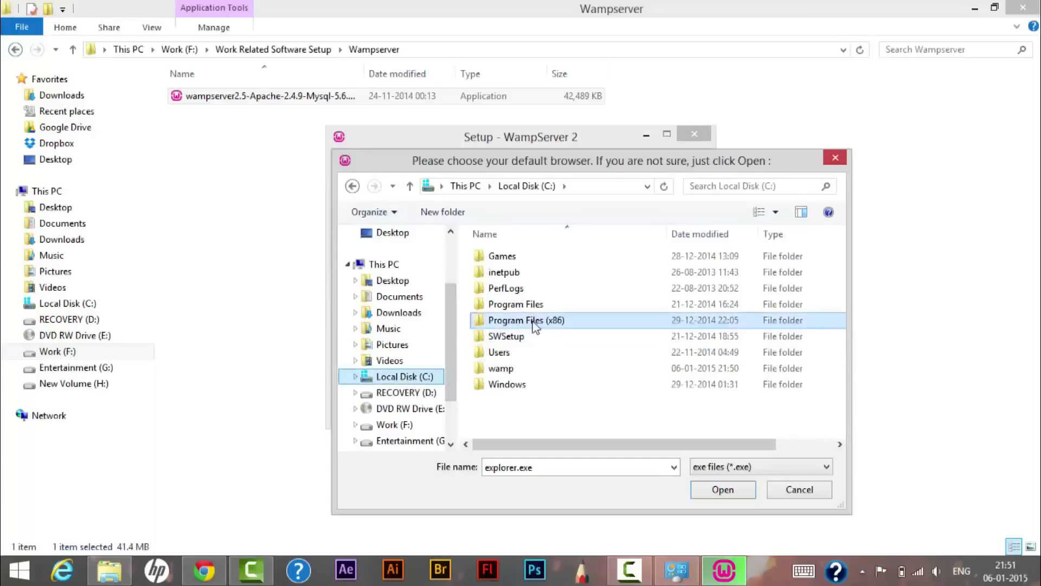
pyautogui.doubleClick(533, 325)
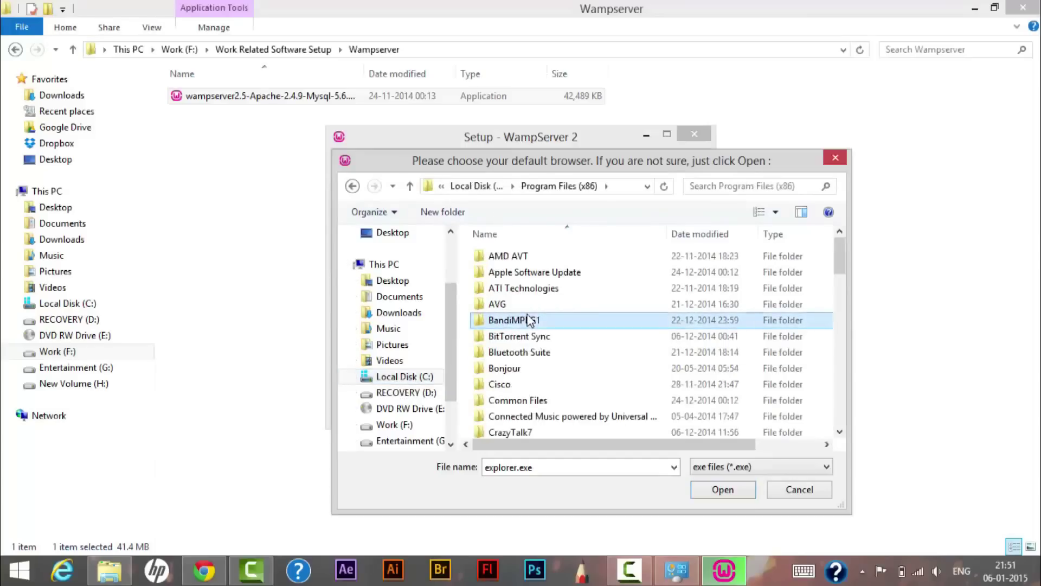
pyautogui.scroll(-5, 532, 325)
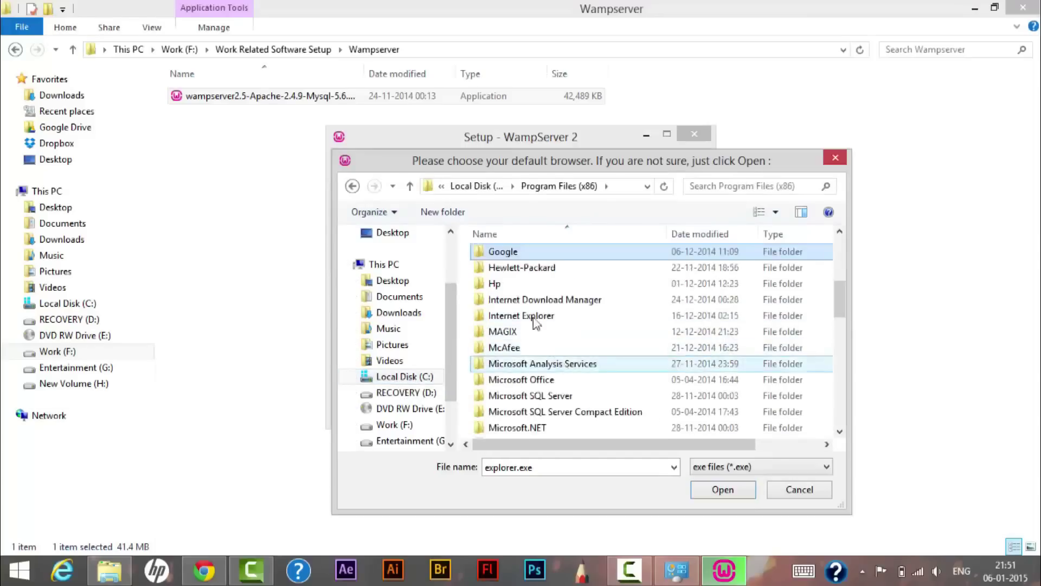
# Step: Choose chrome.exe from Google\Chrome\Application as WampServer's default browser
pyautogui.doubleClick(514, 257)
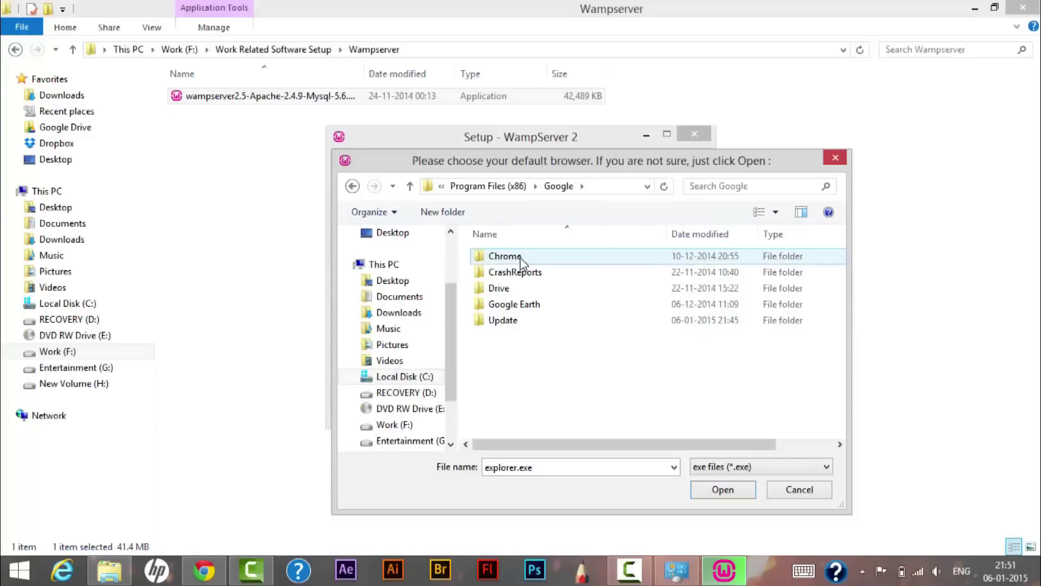
pyautogui.doubleClick(520, 258)
pyautogui.doubleClick(521, 257)
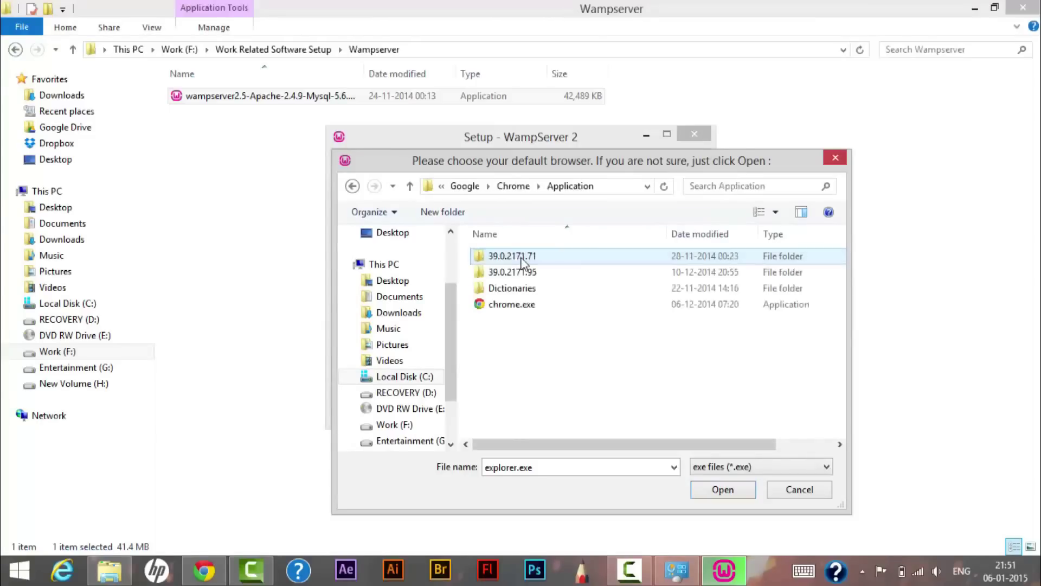
pyautogui.click(509, 307)
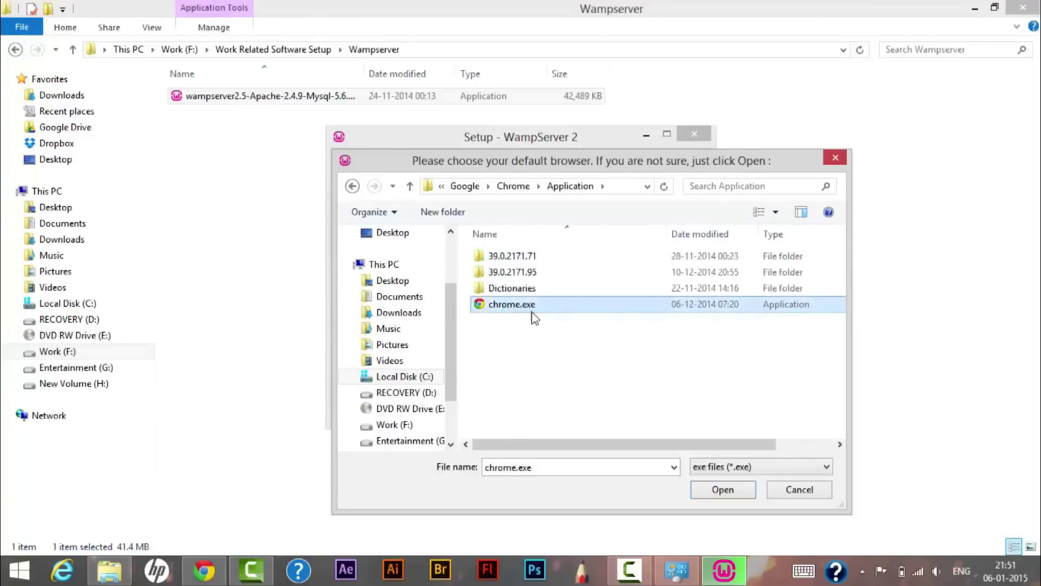
pyautogui.click(714, 492)
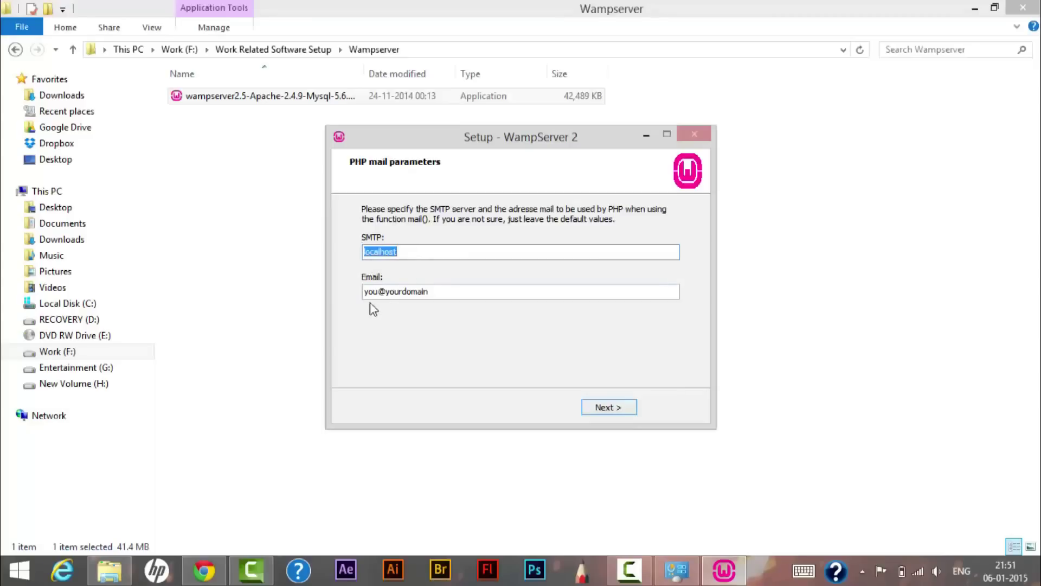
# Step: Keep the localhost SMTP mail defaults and finish setup with WampServer 2 launching
pyautogui.click(615, 416)
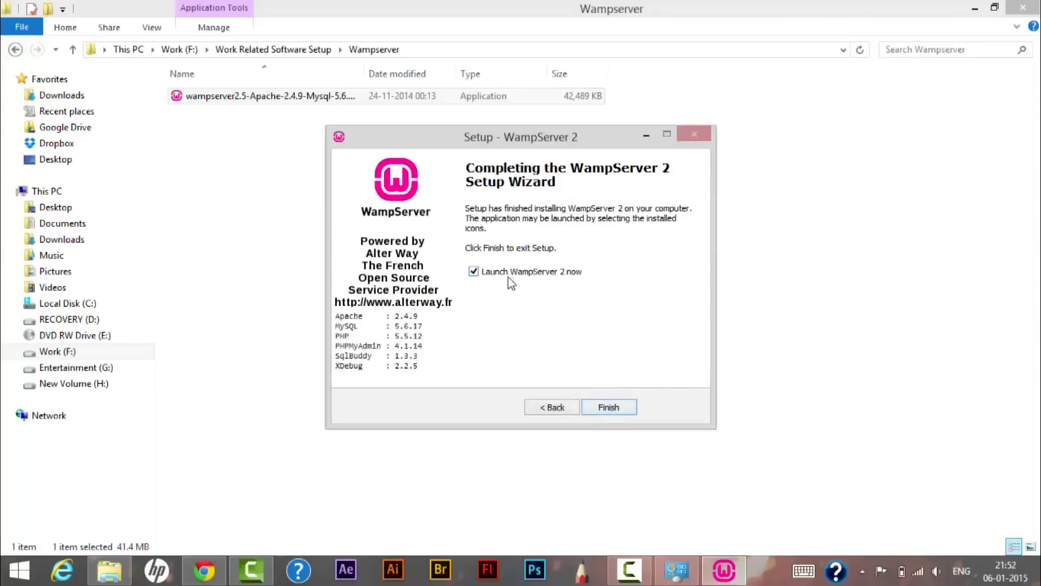
pyautogui.click(613, 408)
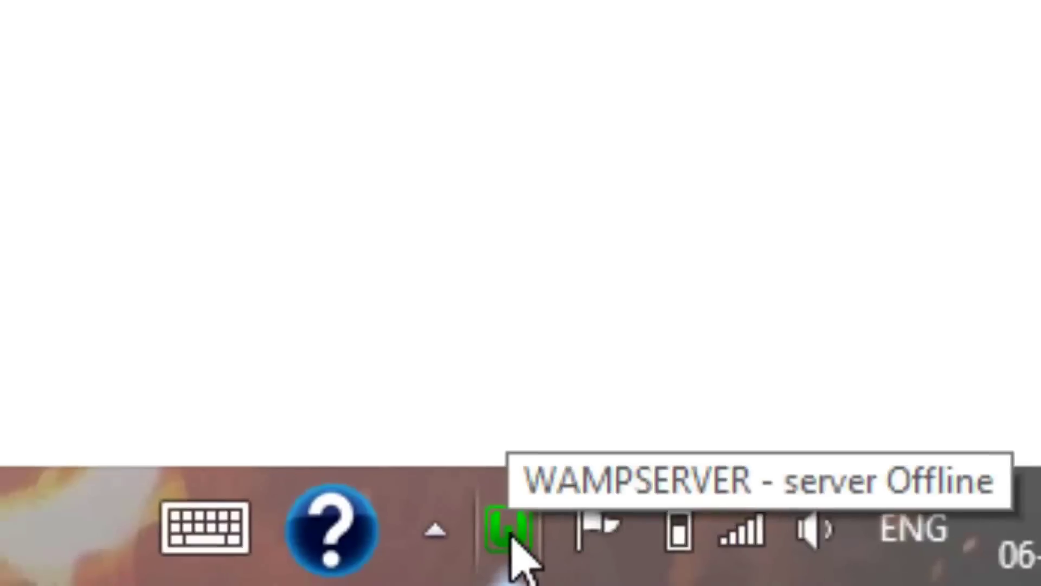
# Step: Choose Localhost from the WampServer tray menu to view the Apache/PHP/MySQL homepage
pyautogui.click(498, 523)
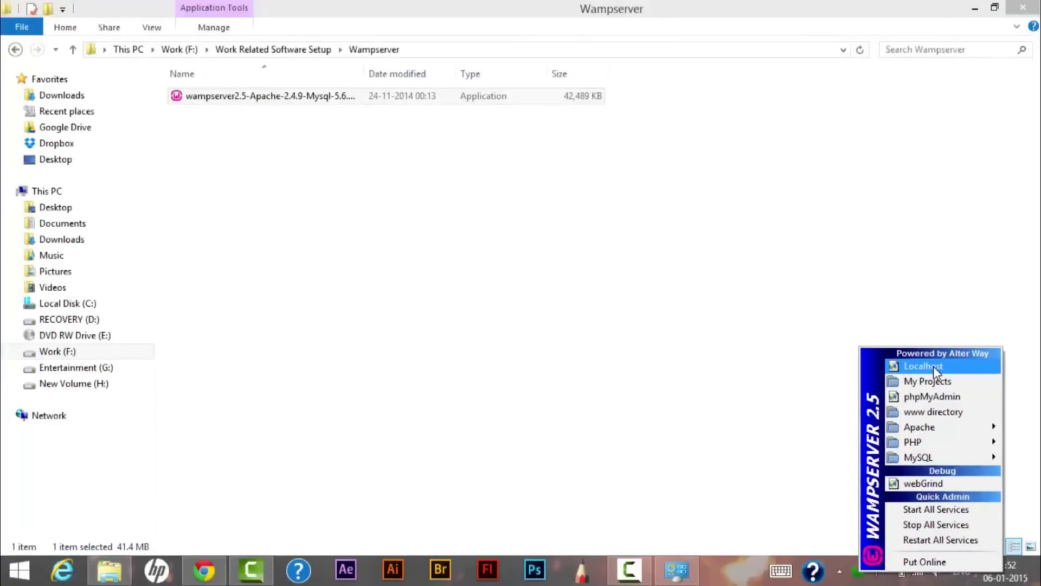
pyautogui.click(929, 367)
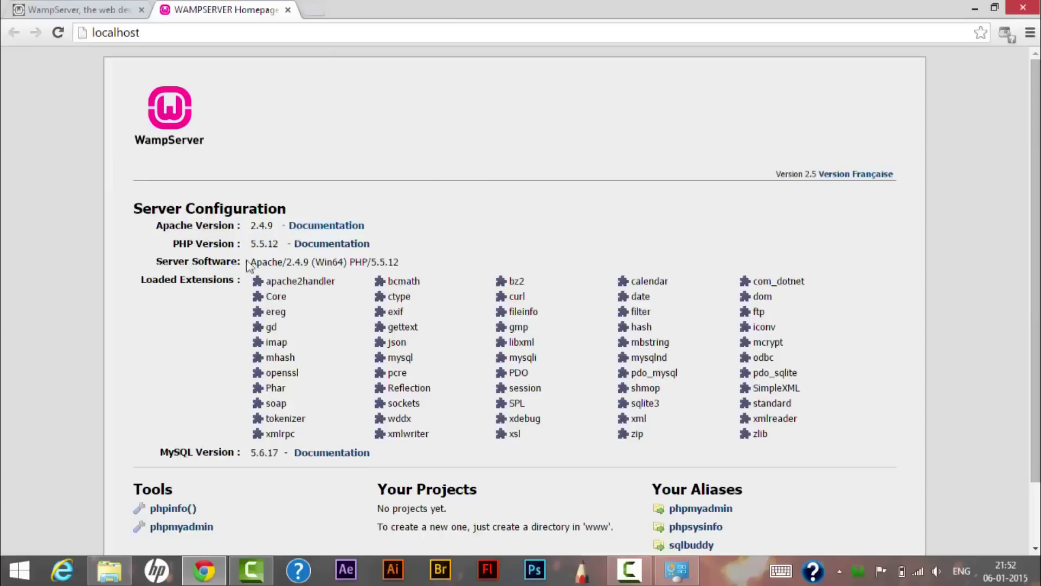
# Step: Open phpMyAdmin from the WampServer icon among the hidden tray icons
pyautogui.scroll(-2, 480, 303)
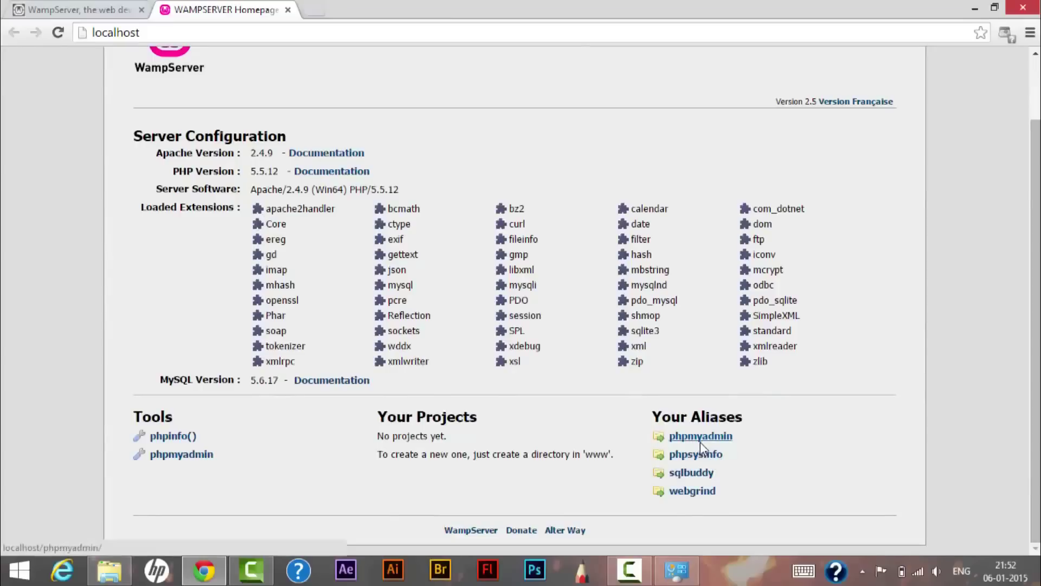
pyautogui.click(863, 571)
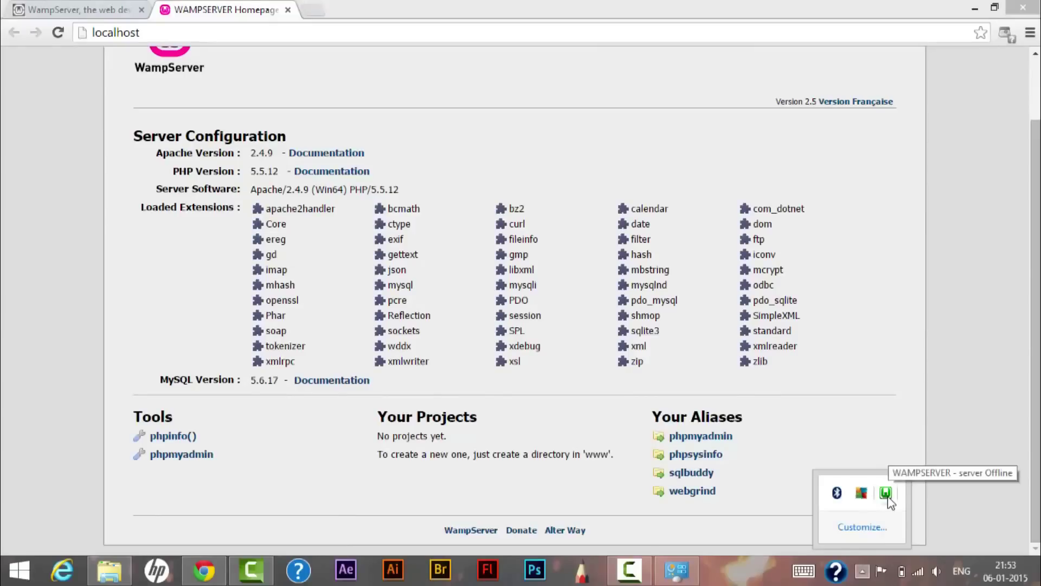
pyautogui.click(887, 496)
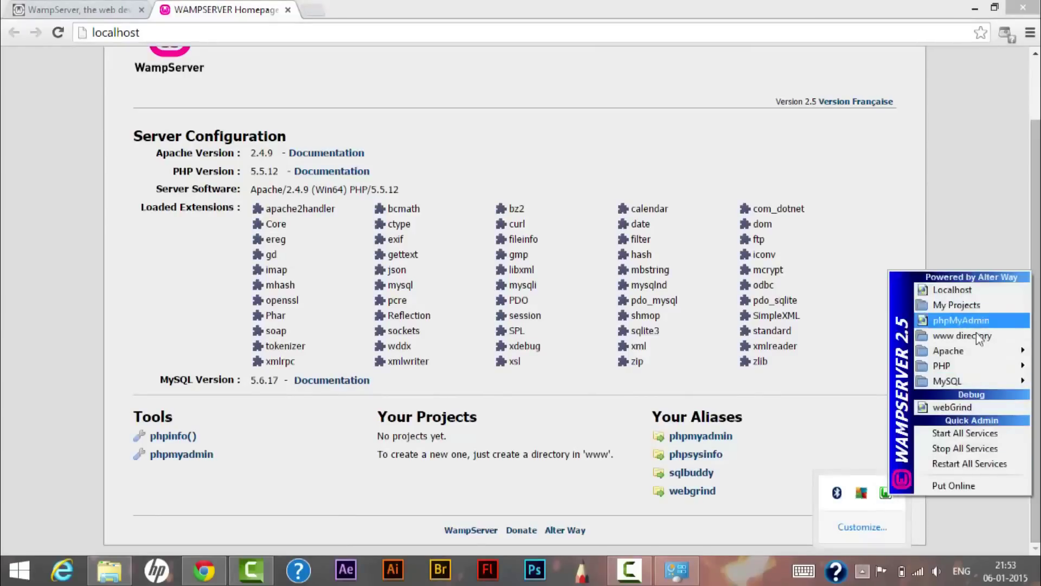
pyautogui.click(948, 324)
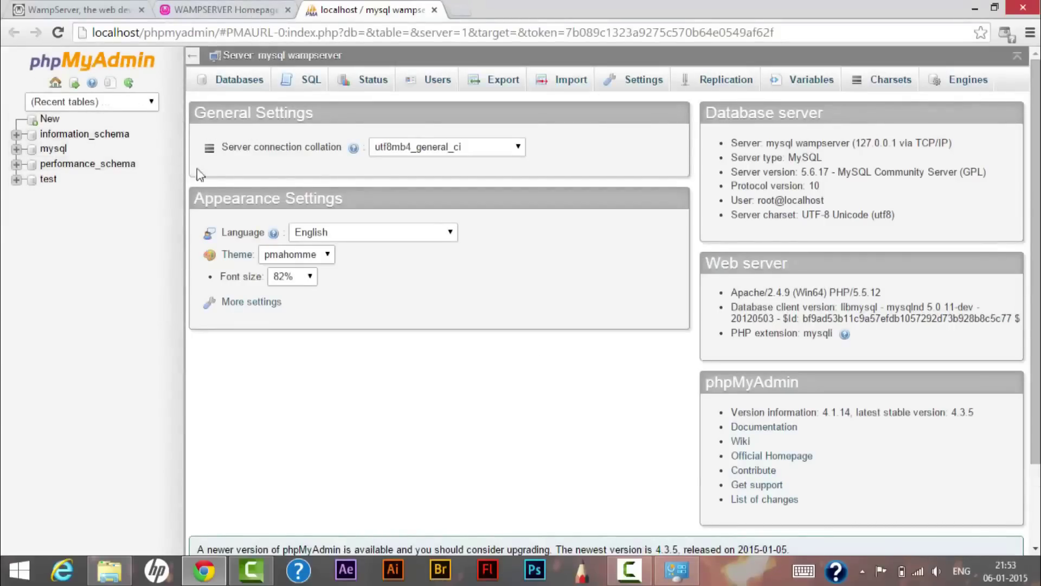
# Step: Create a database named Ushouldknowtv on phpMyAdmin's Databases page
pyautogui.click(234, 85)
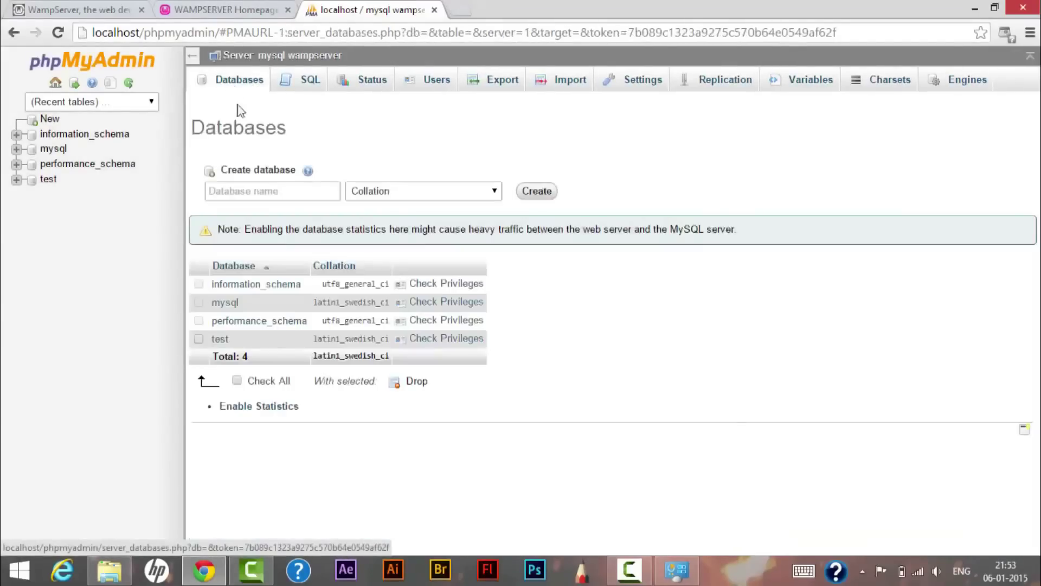
pyautogui.click(284, 191)
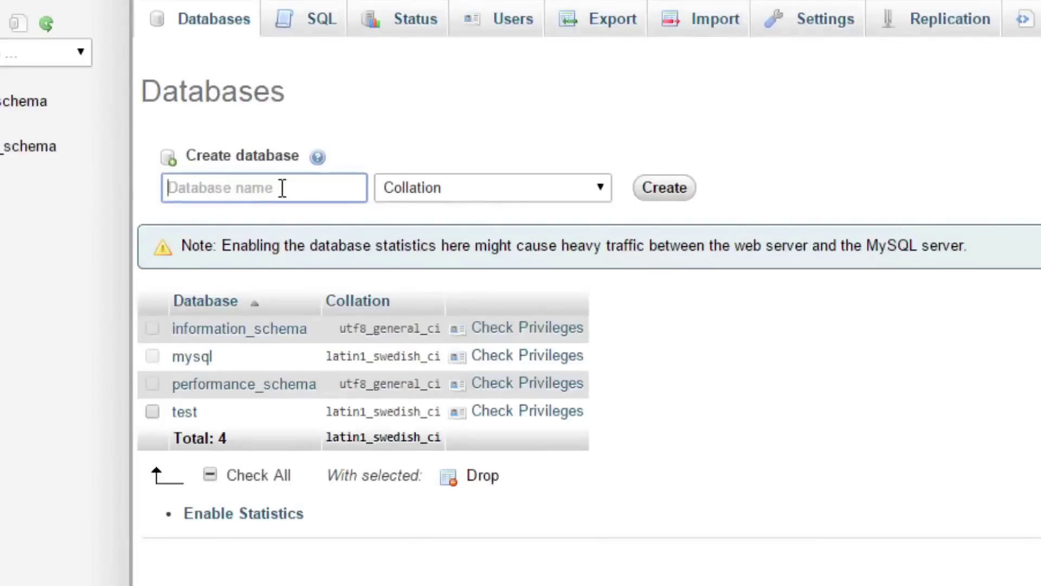
pyautogui.write('Ushouldknowtv')
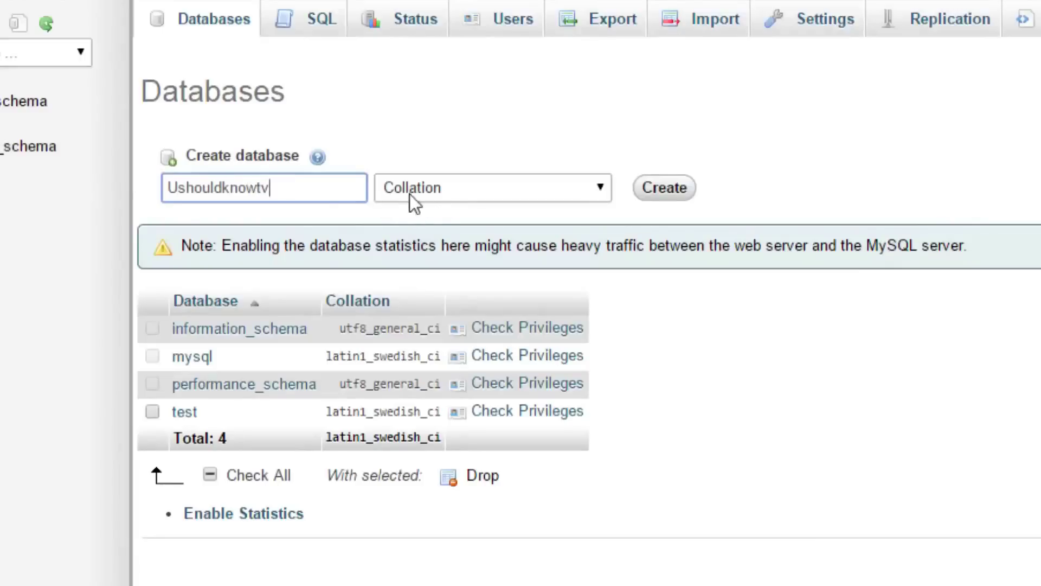
pyautogui.click(654, 195)
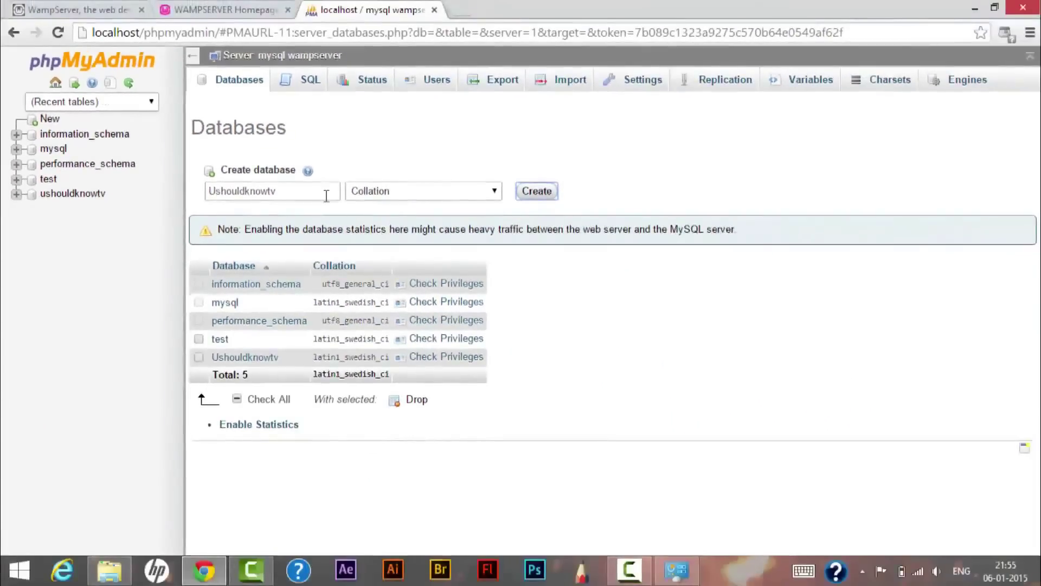
pyautogui.click(460, 11)
# Step: Search Google for 'wordpress' and open the WordPress 4.1 download page on wordpress.org
pyautogui.write('word')
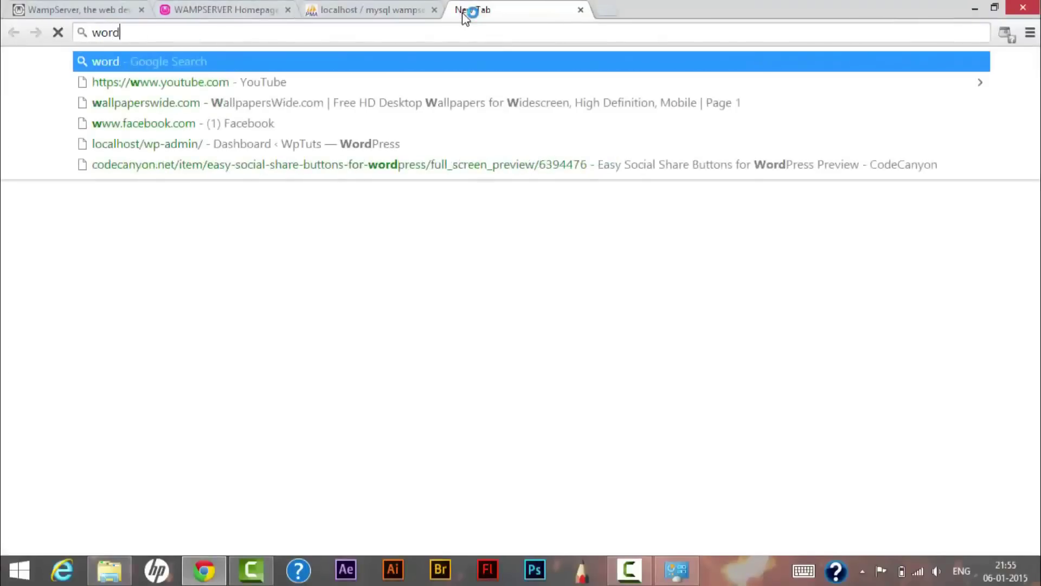
pyautogui.write('press')
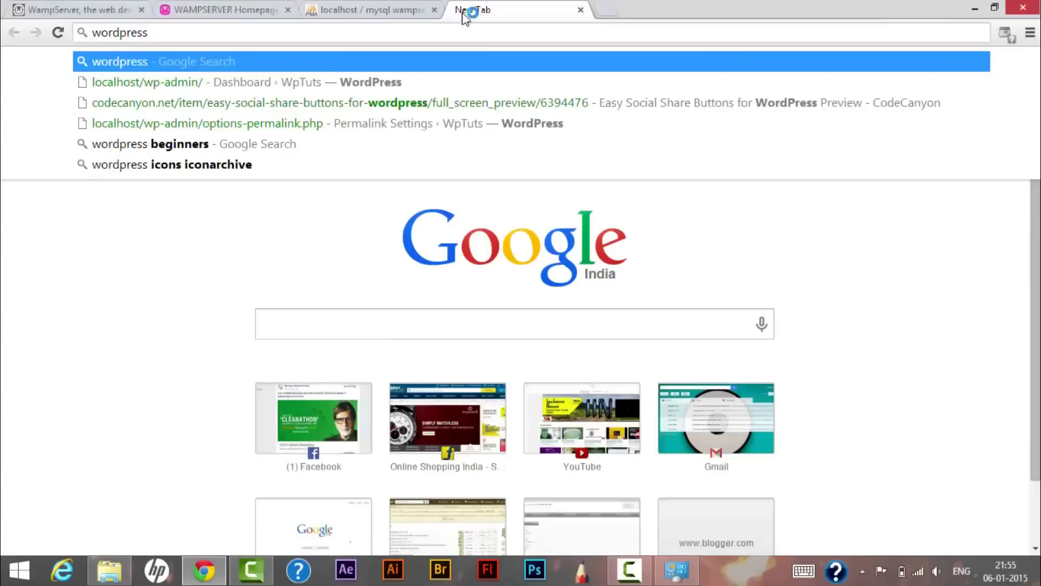
pyautogui.press('Return')
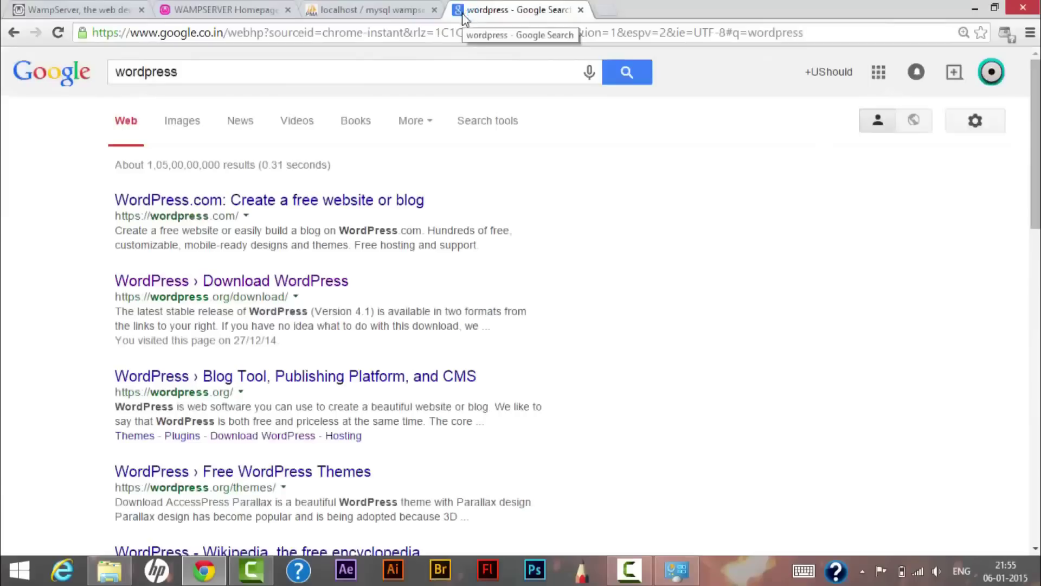
pyautogui.click(207, 70)
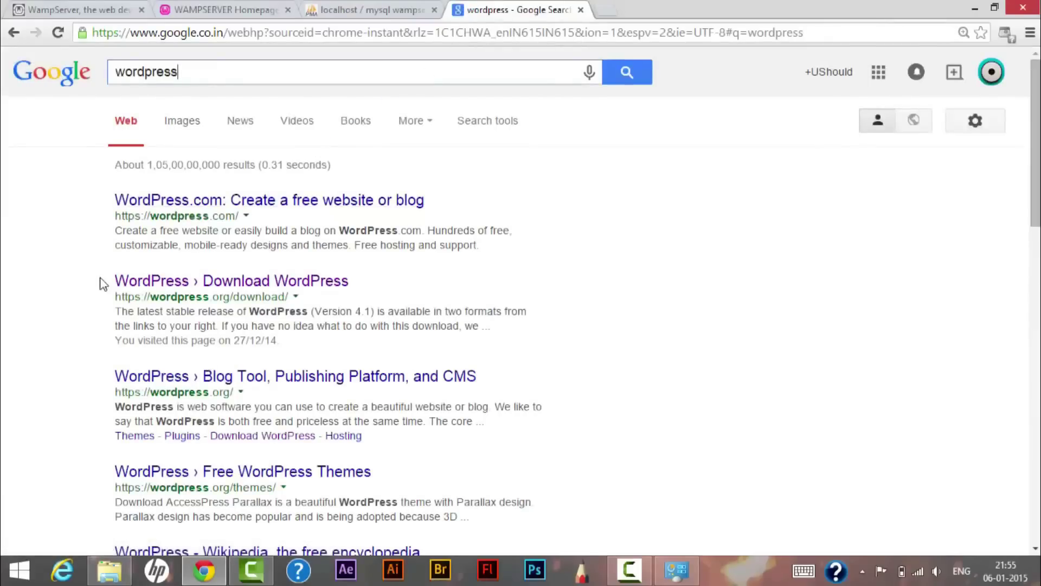
pyautogui.click(288, 281)
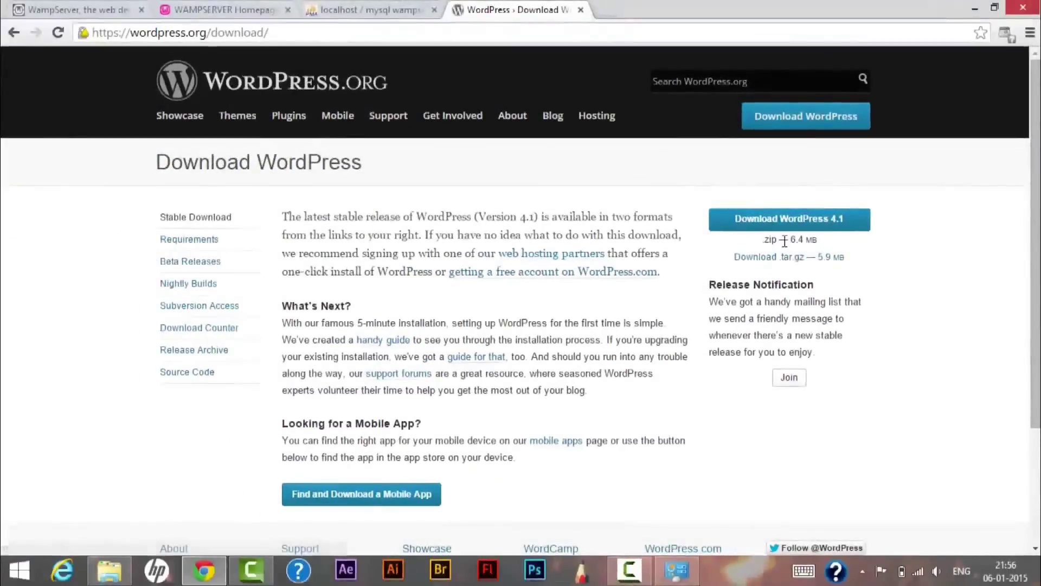
# Step: Browse into Wordpress > WordPress Setup to view wordpress-4.1, then return to This PC
pyautogui.click(107, 575)
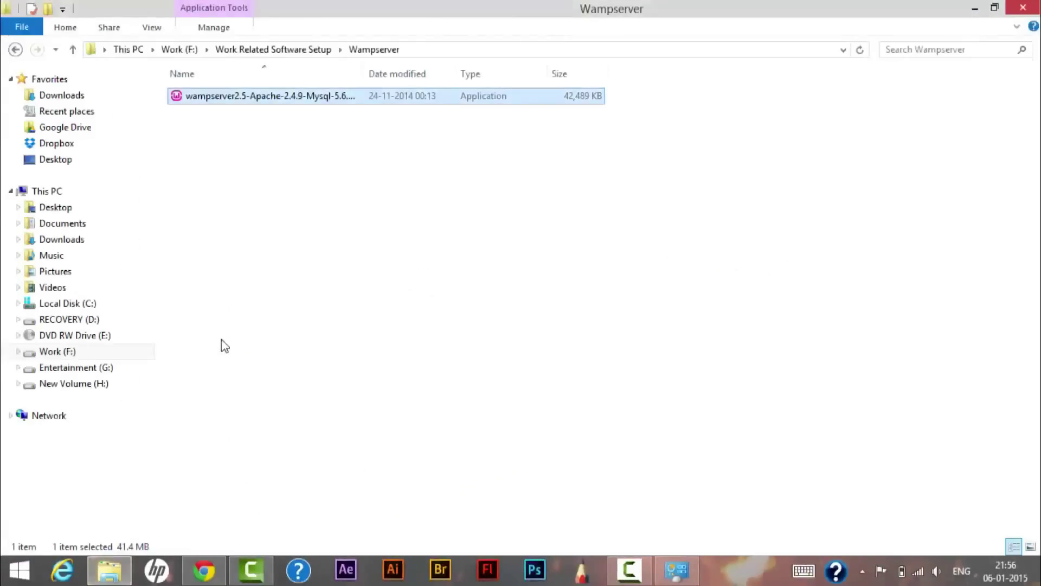
pyautogui.click(17, 49)
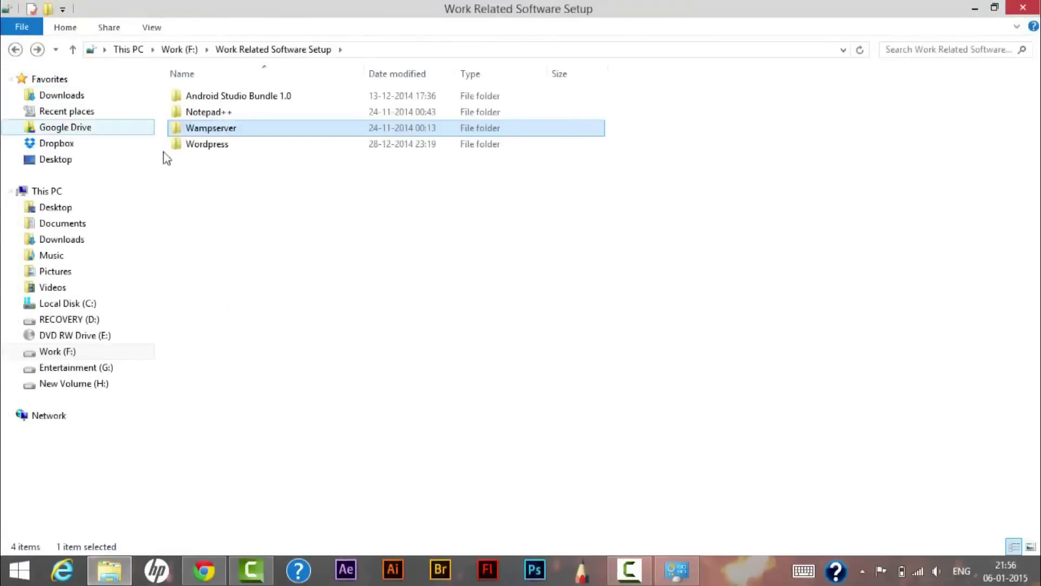
pyautogui.doubleClick(219, 150)
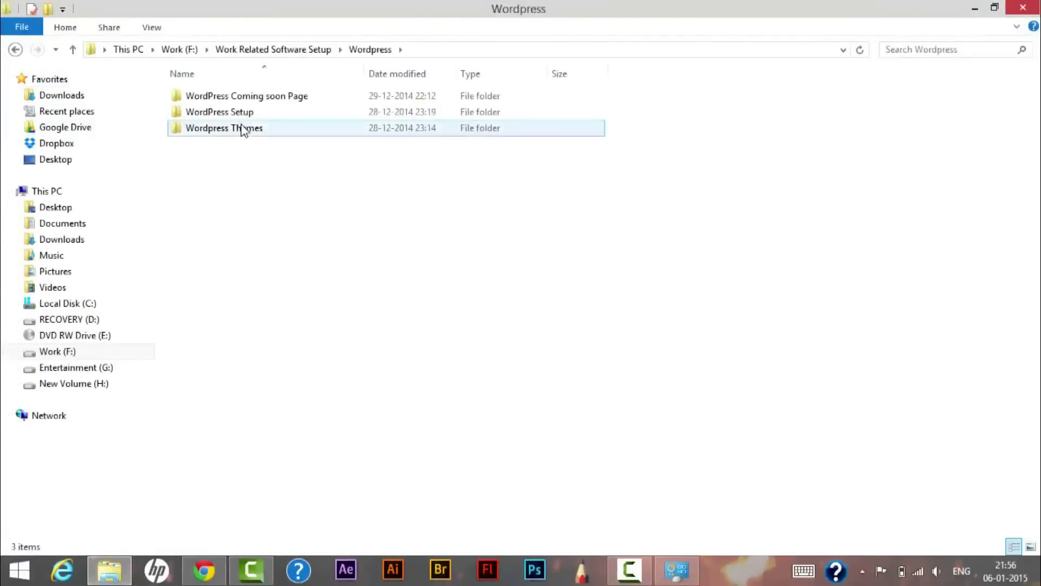
pyautogui.doubleClick(242, 113)
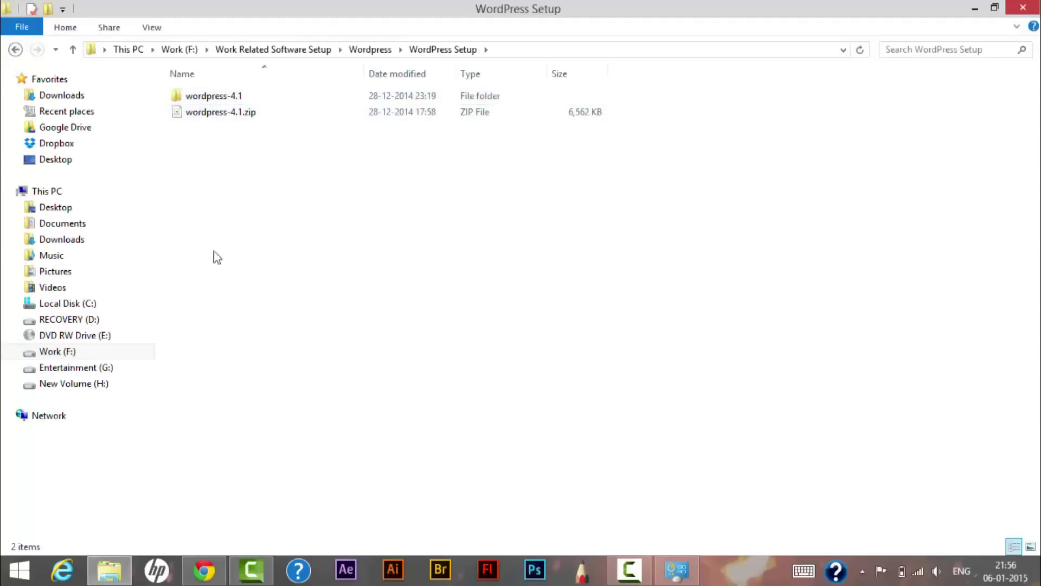
pyautogui.click(58, 196)
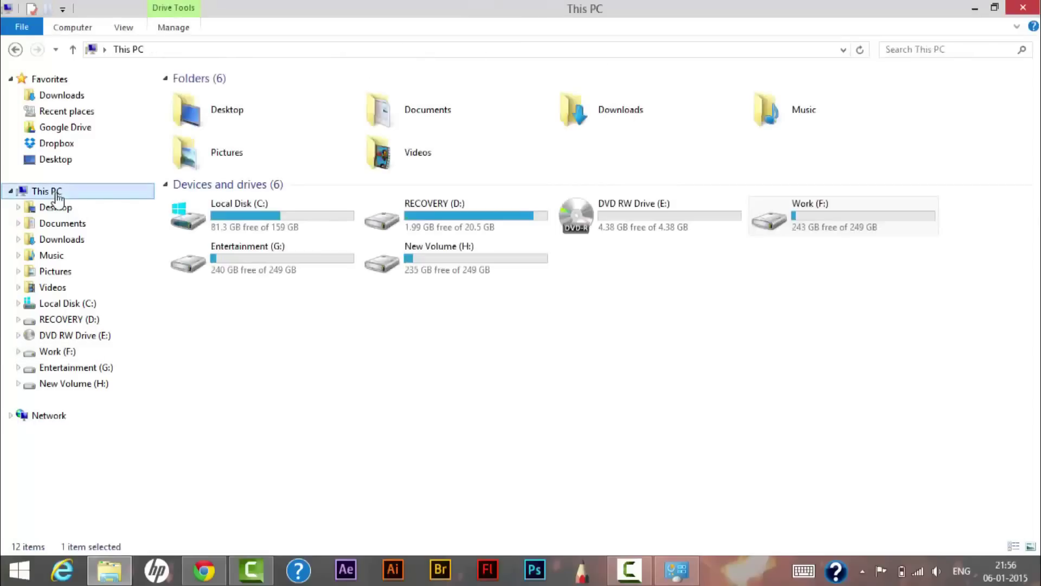
# Step: Check the contents of C:\wamp\www (favicon.ico, index.php, testmysql.php), then switch to the Work (F:) drive
pyautogui.doubleClick(235, 214)
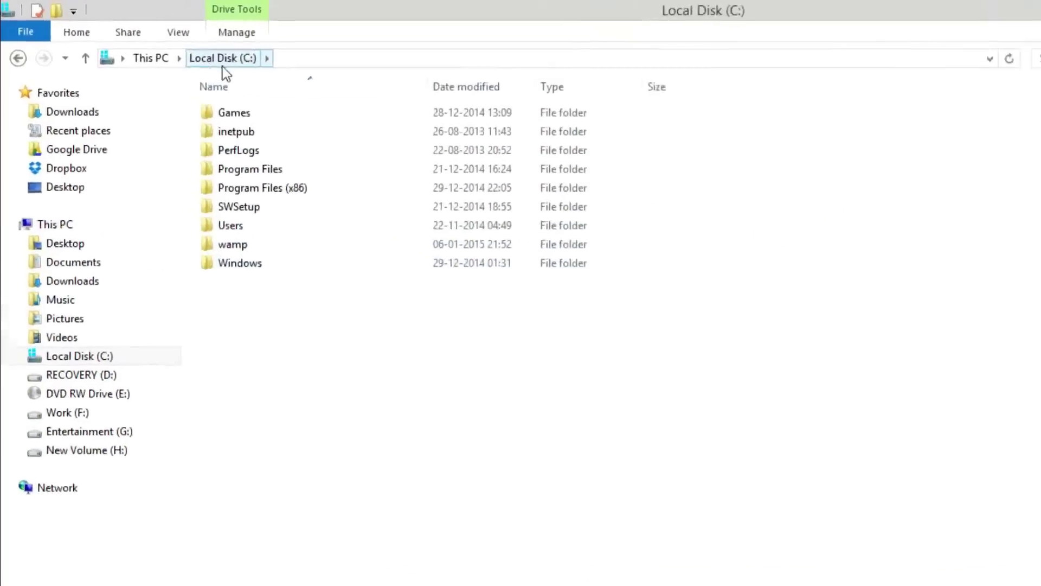
pyautogui.click(239, 250)
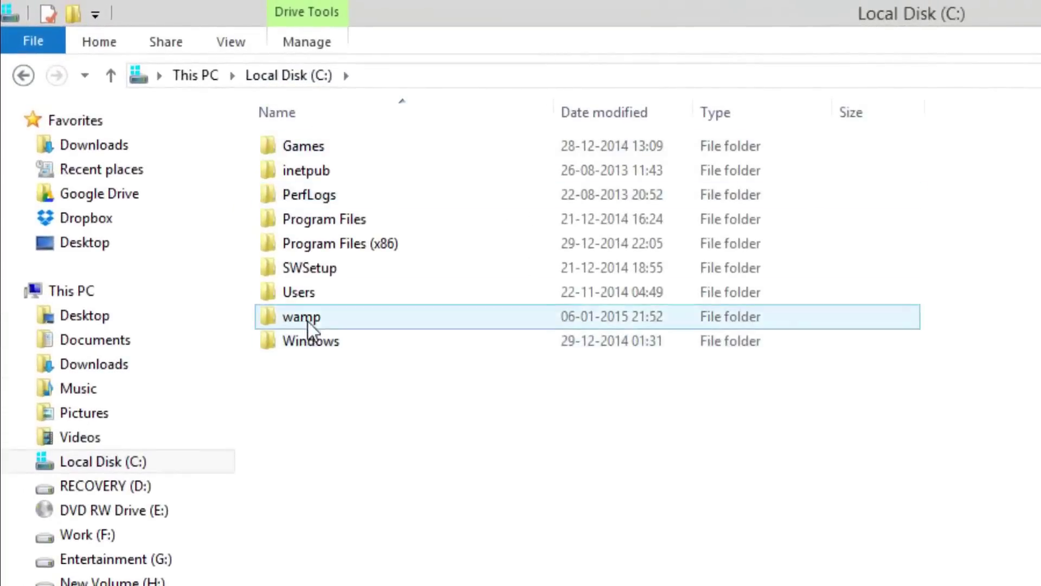
pyautogui.doubleClick(314, 320)
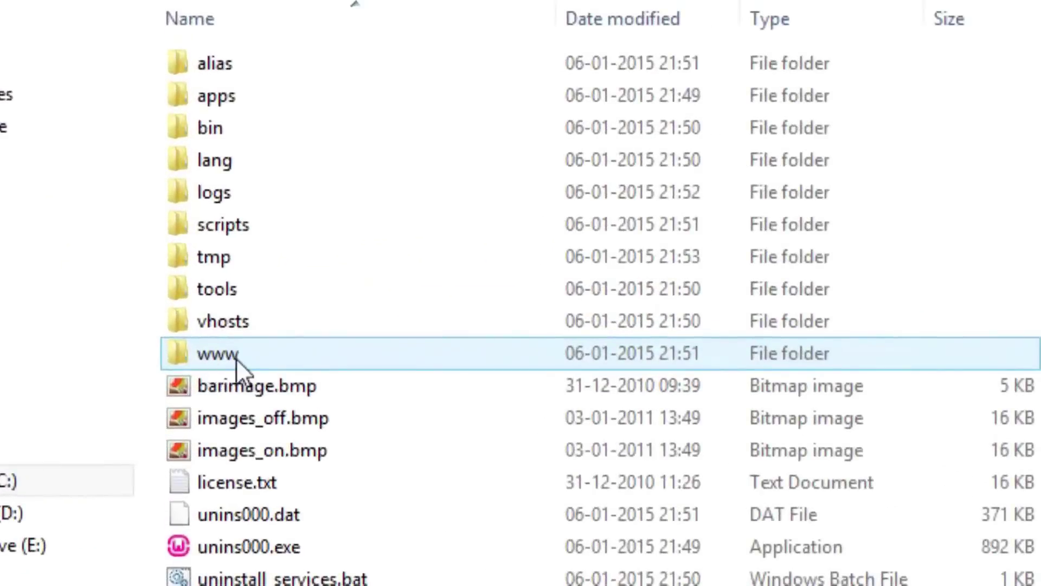
pyautogui.moveTo(232, 361)
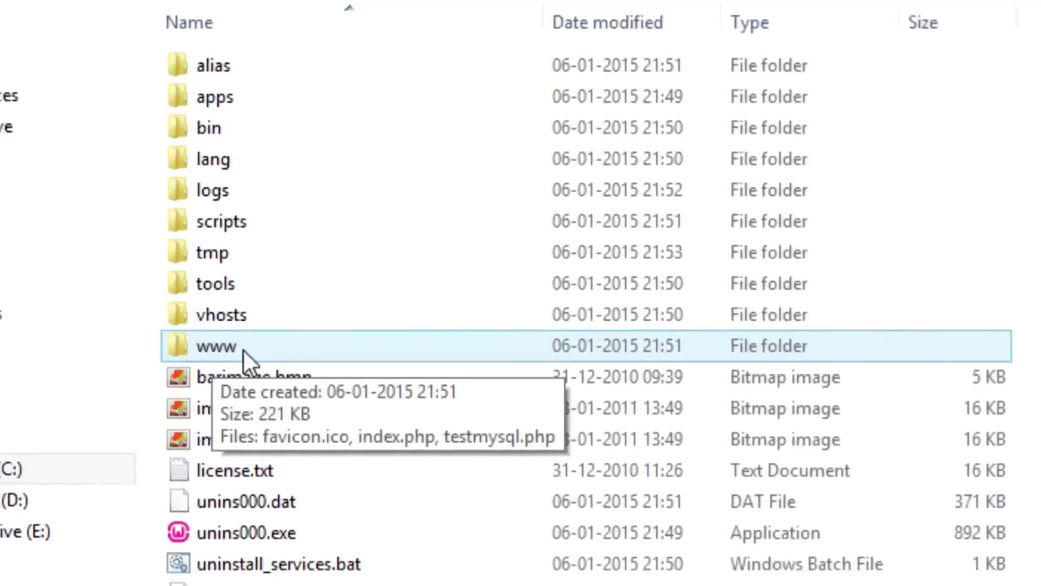
pyautogui.doubleClick(241, 356)
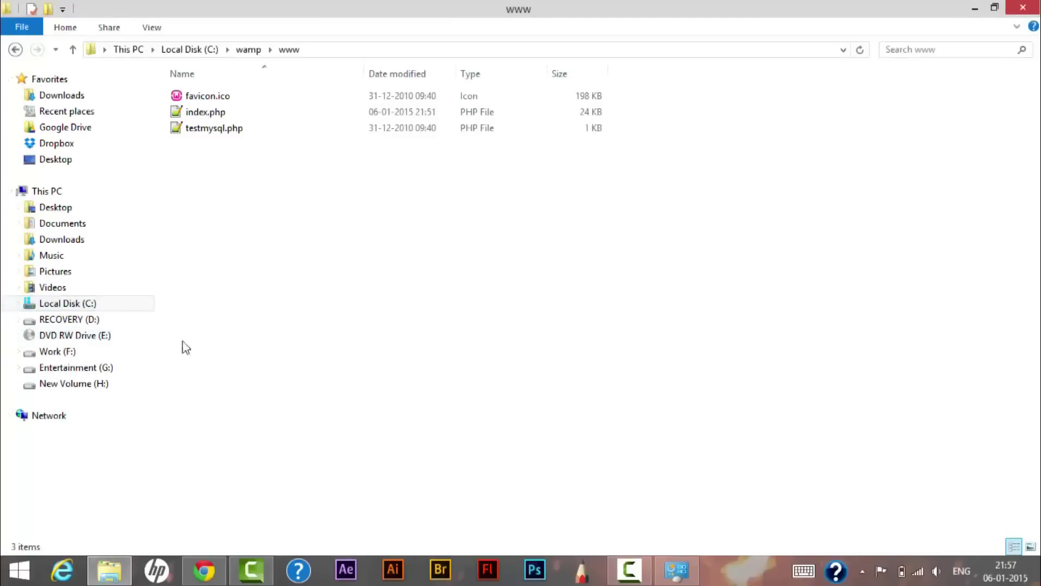
pyautogui.click(82, 353)
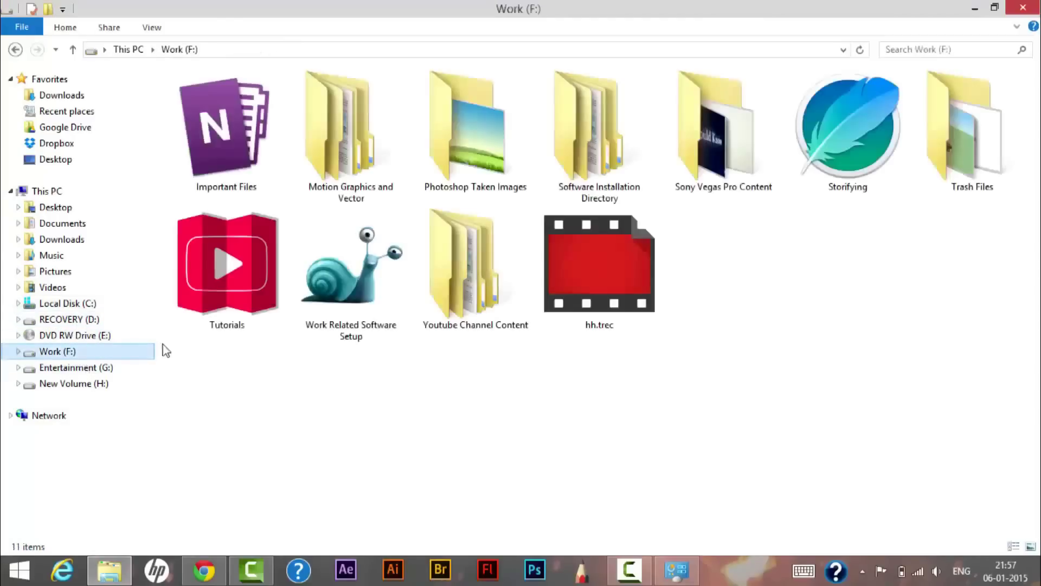
# Step: Copy all 19 items inside wordpress-4.1\wordpress, then go to Local Disk (C:)
pyautogui.doubleClick(369, 311)
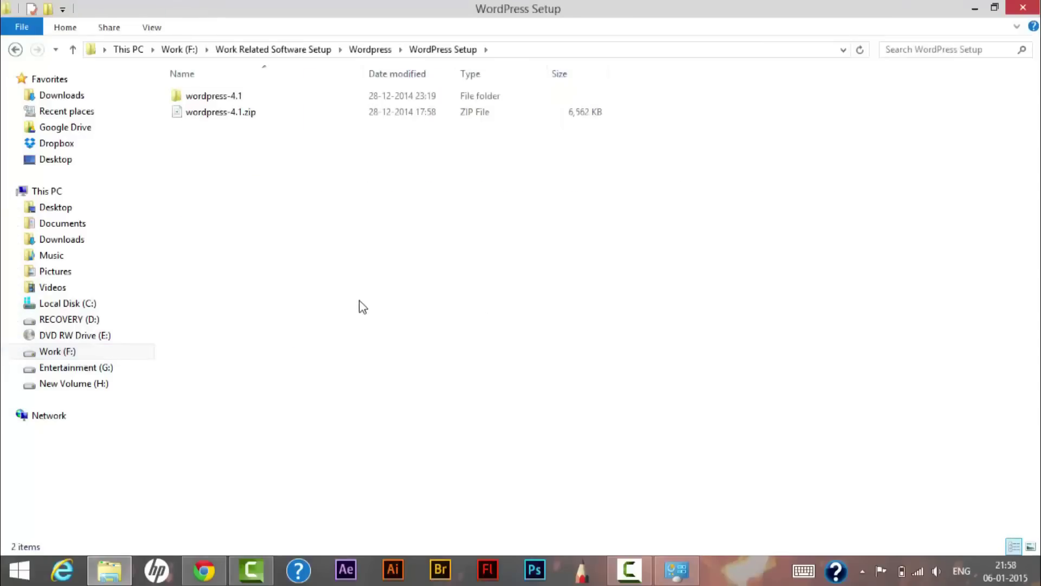
pyautogui.doubleClick(230, 100)
pyautogui.click(201, 104)
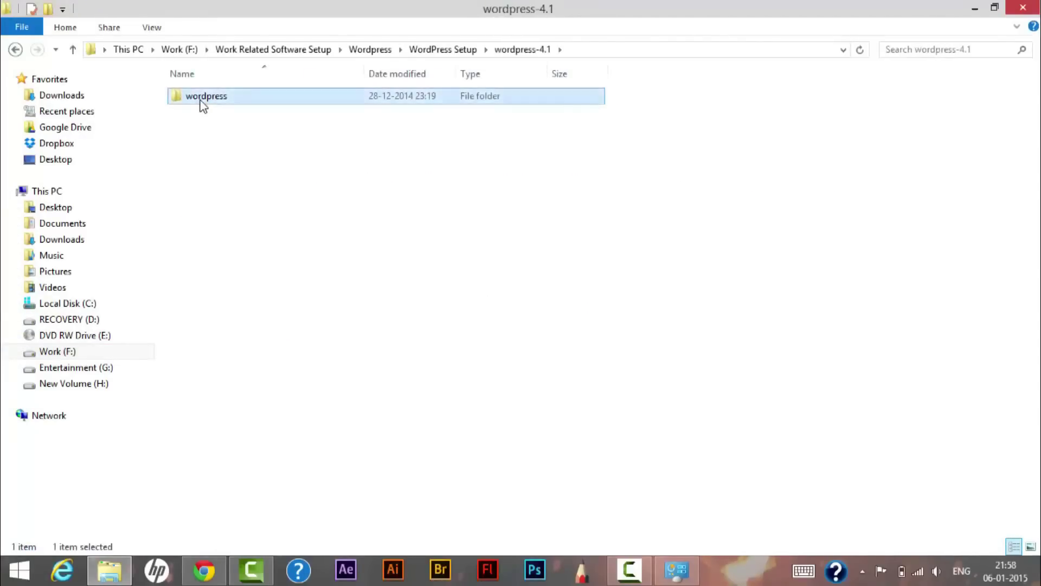
pyautogui.doubleClick(201, 104)
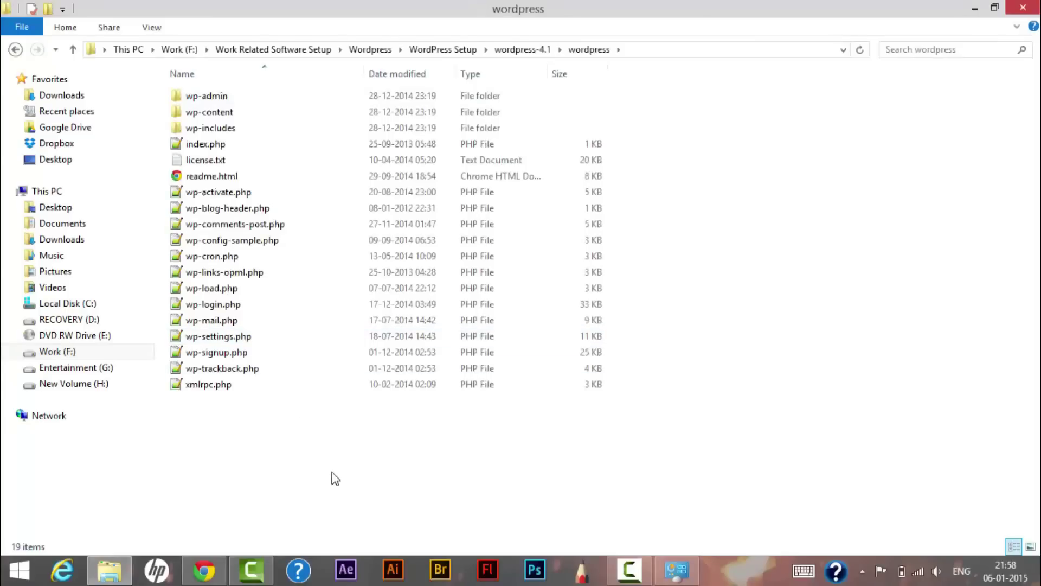
pyautogui.hotkey('ctrl', 'a')
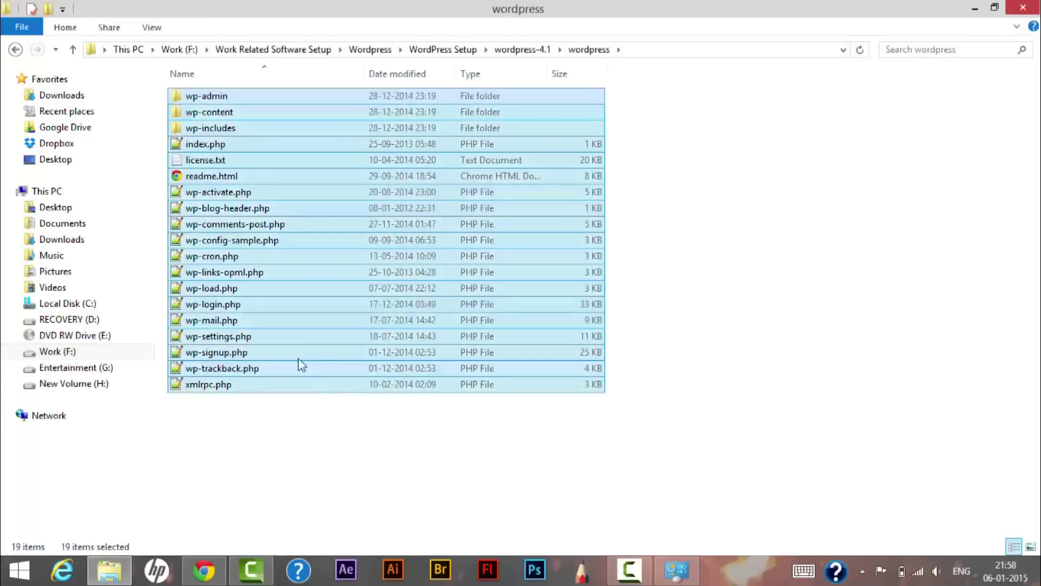
pyautogui.rightClick(239, 329)
pyautogui.click(276, 240)
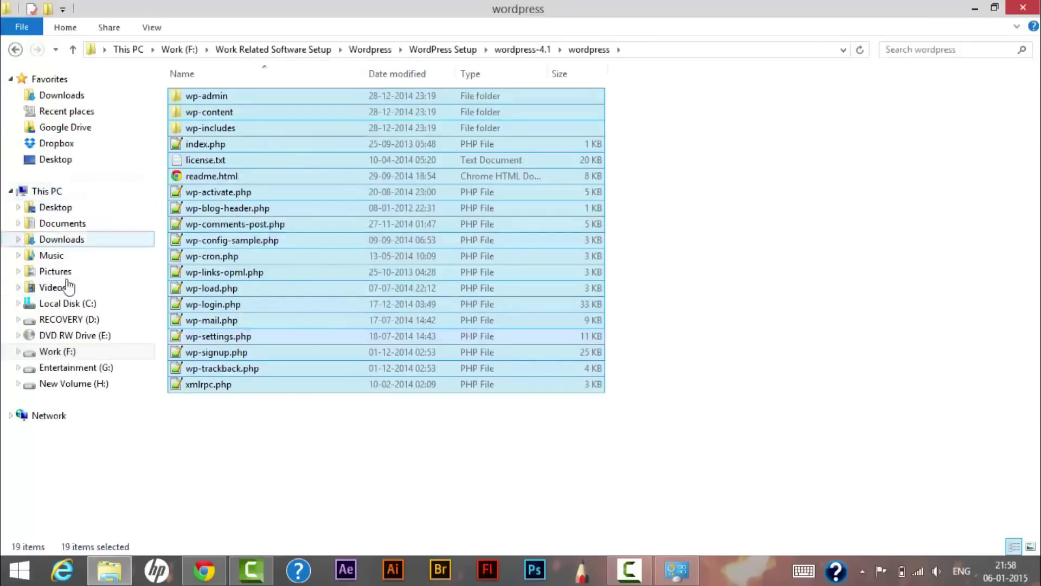
pyautogui.click(106, 303)
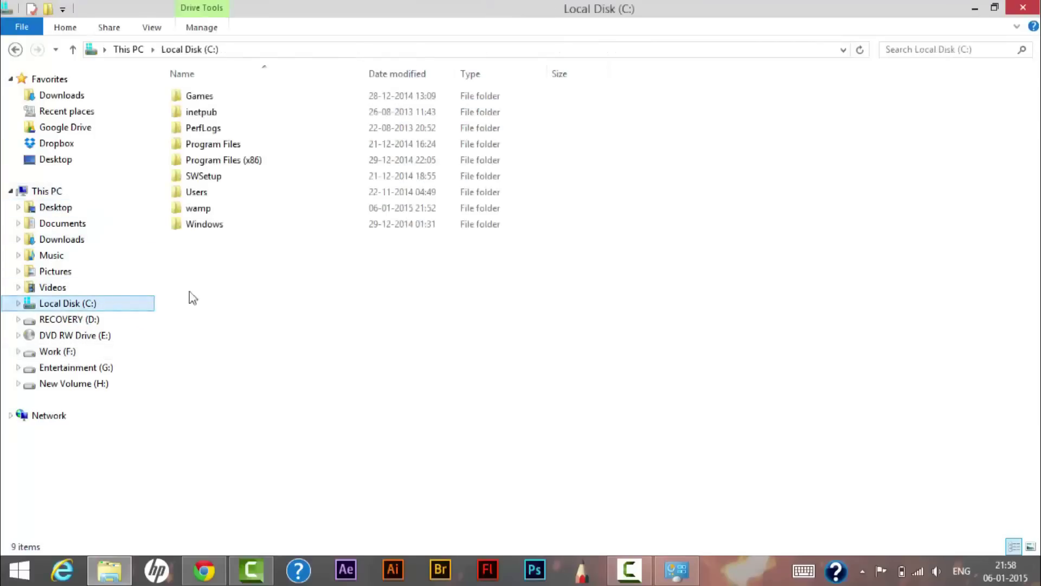
# Step: Paste the WordPress files into C:\wamp\www, replacing the existing index.php
pyautogui.doubleClick(226, 211)
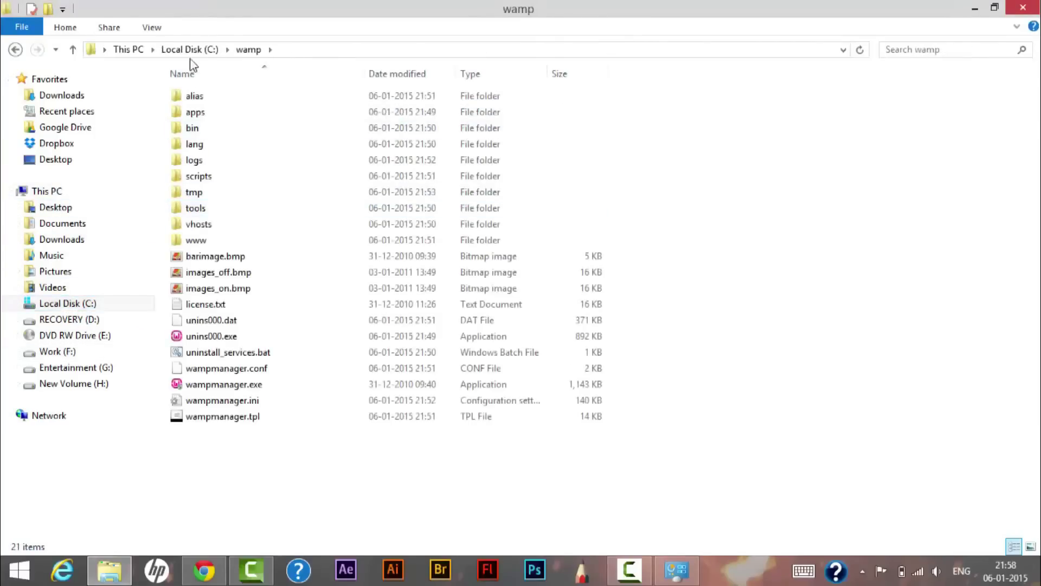
pyautogui.doubleClick(202, 245)
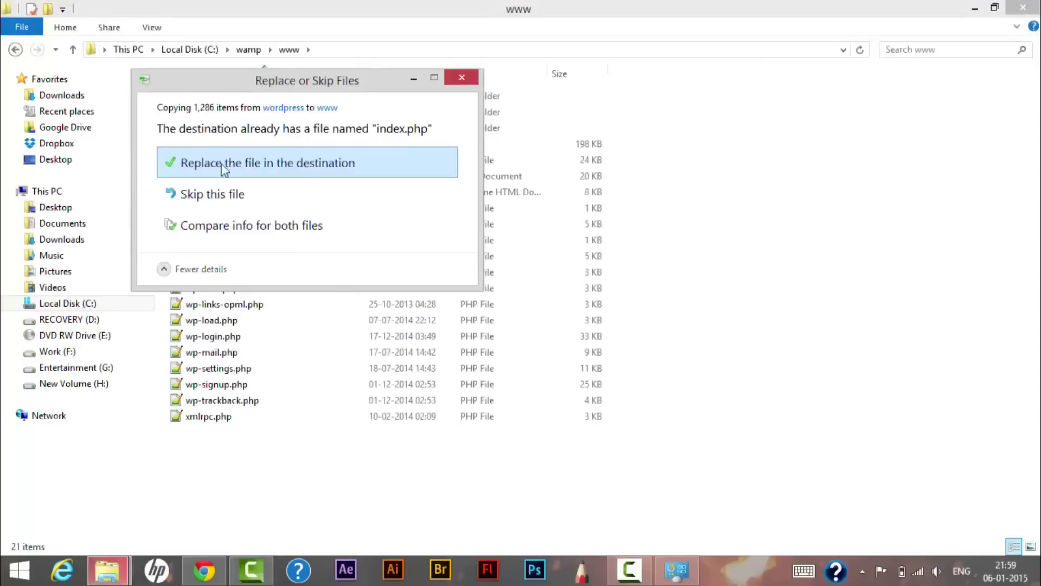
pyautogui.click(302, 166)
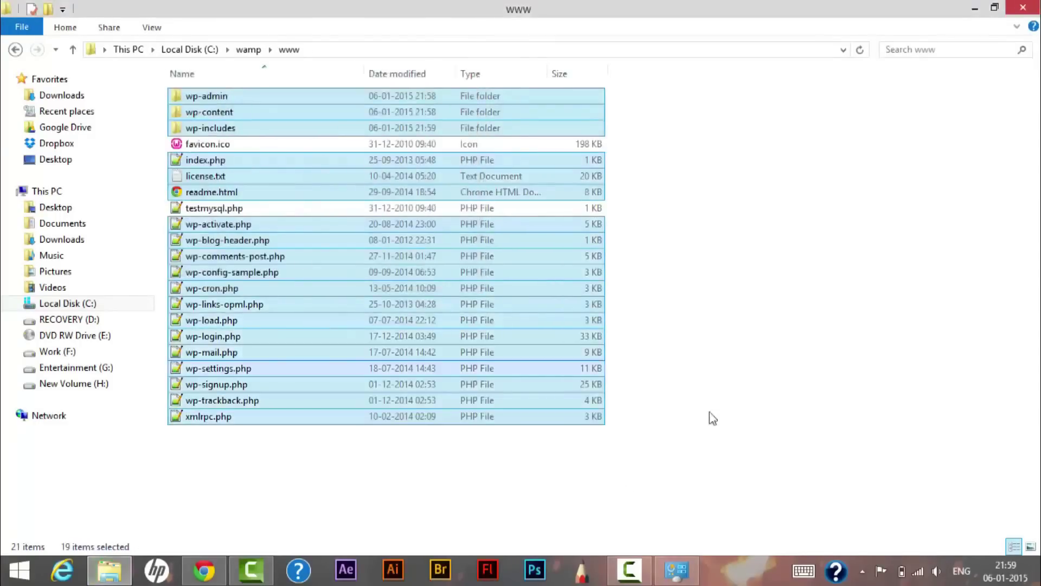
pyautogui.click(705, 415)
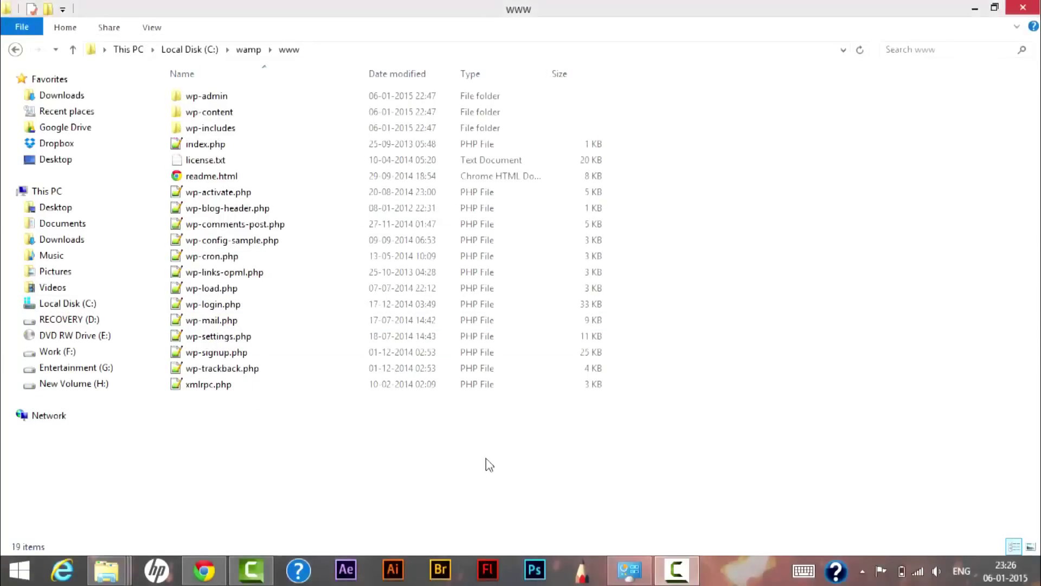
# Step: Restart all WampServer services from the tray menu
pyautogui.click(863, 571)
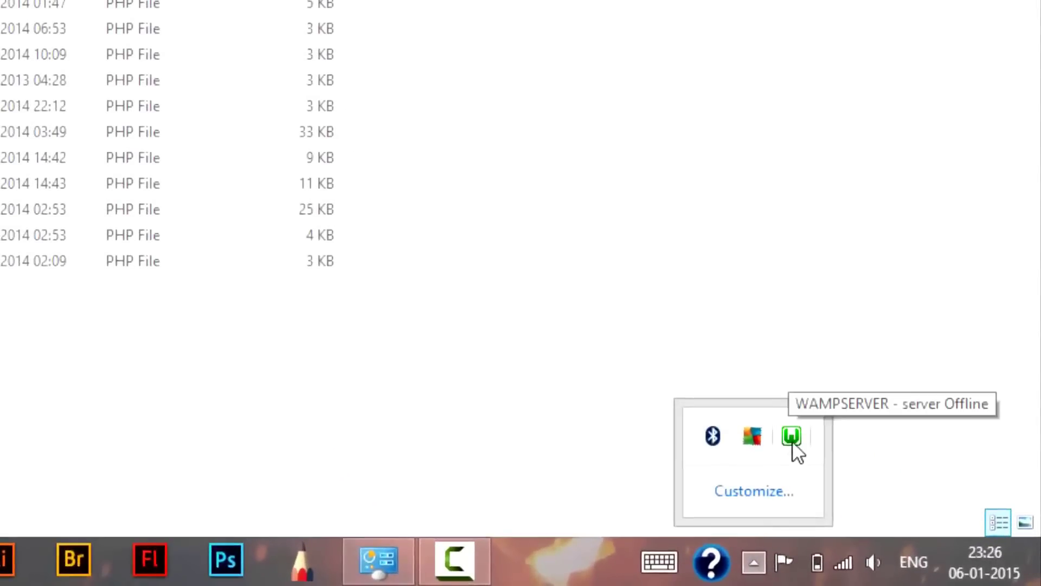
pyautogui.click(795, 435)
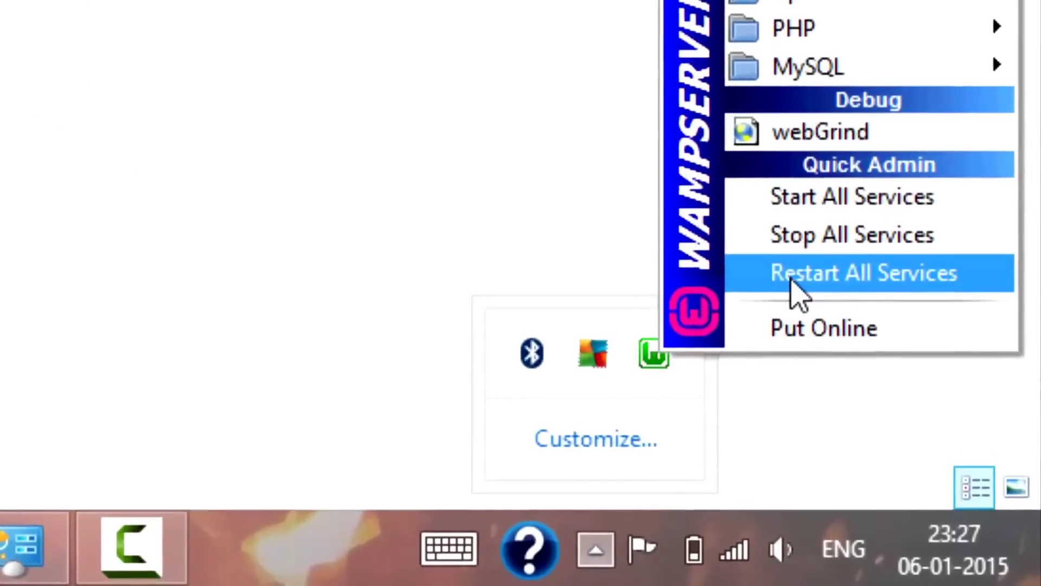
pyautogui.click(792, 277)
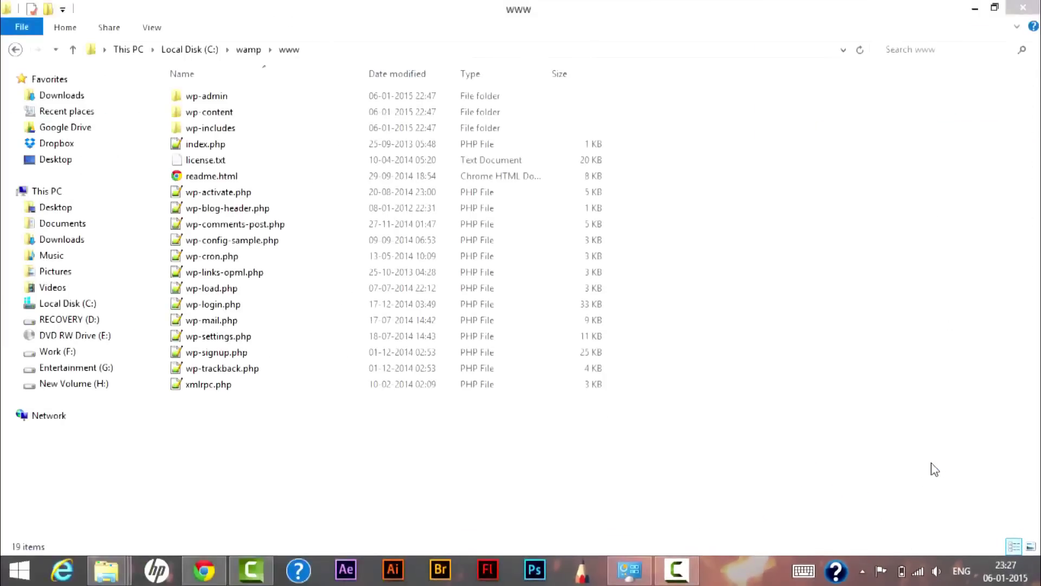
# Step: Launch the Localhost site from the WampServer tray menu
pyautogui.click(863, 570)
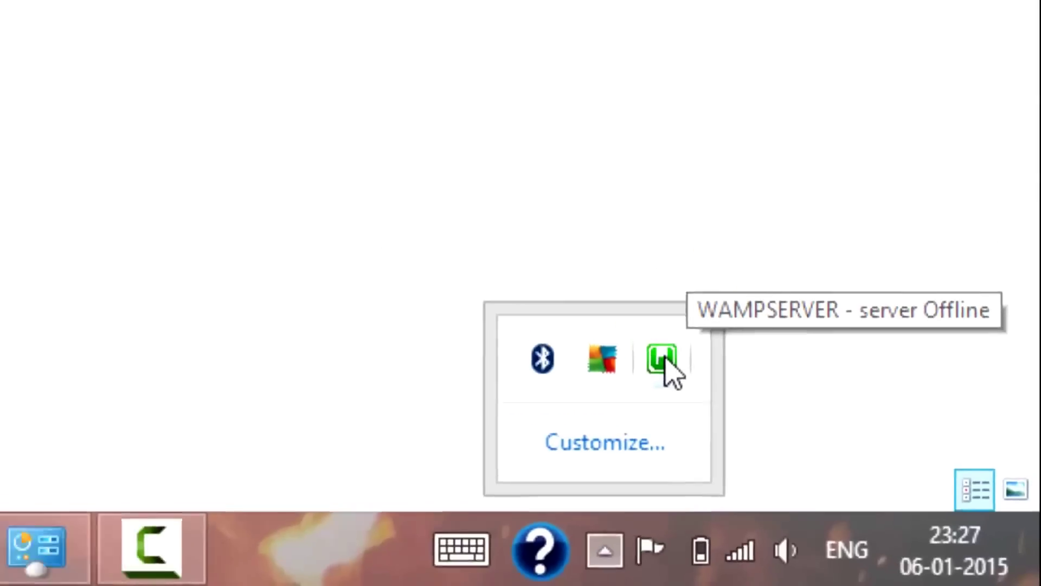
pyautogui.click(597, 320)
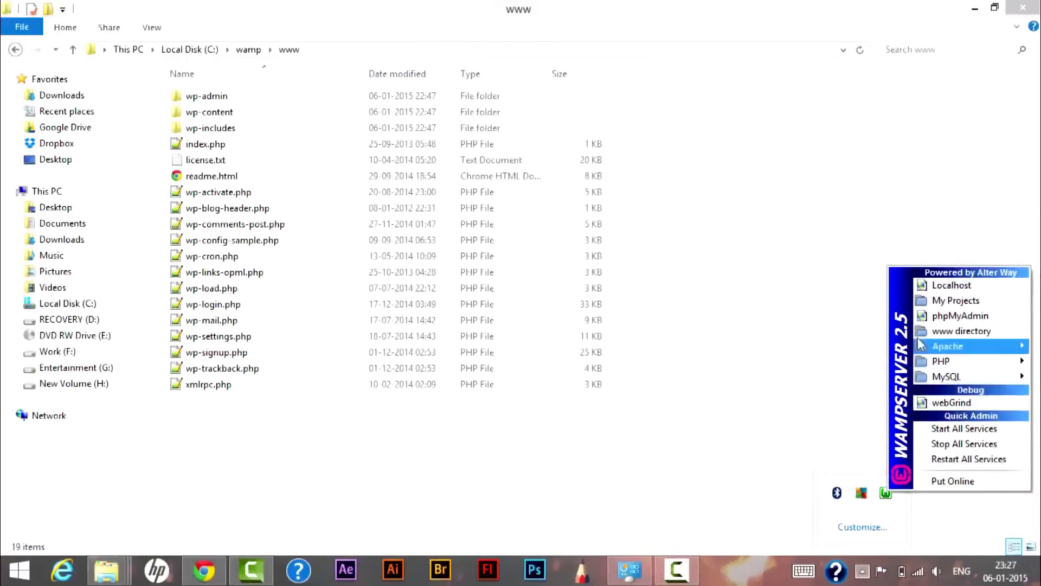
pyautogui.click(952, 288)
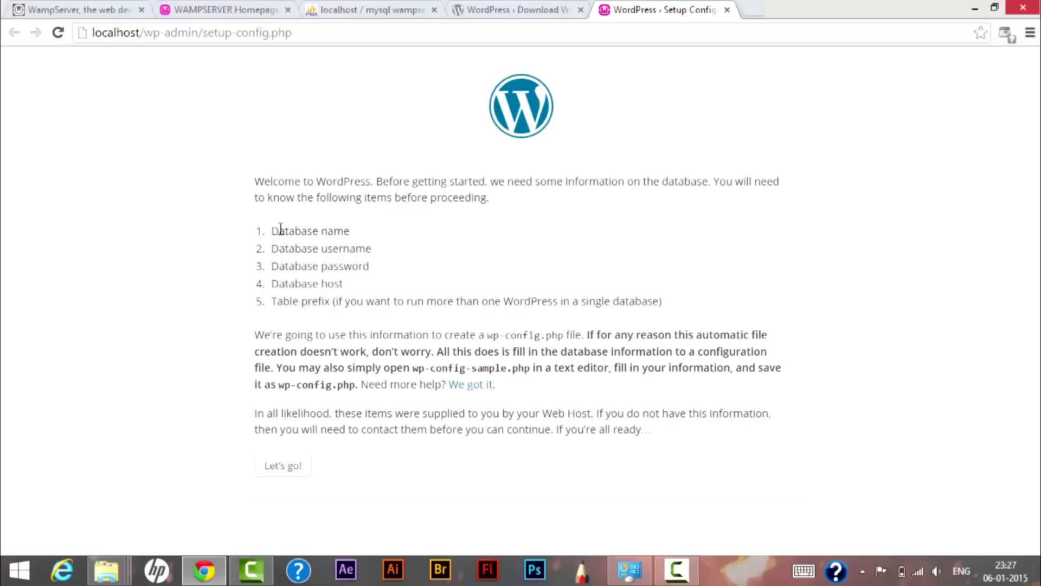
# Step: Review the required database details, then proceed with Let's go! to the connection form
pyautogui.moveTo(272, 231); pyautogui.dragTo(347, 231)
pyautogui.moveTo(292, 248); pyautogui.dragTo(369, 266)
pyautogui.moveTo(296, 284); pyautogui.dragTo(359, 285)
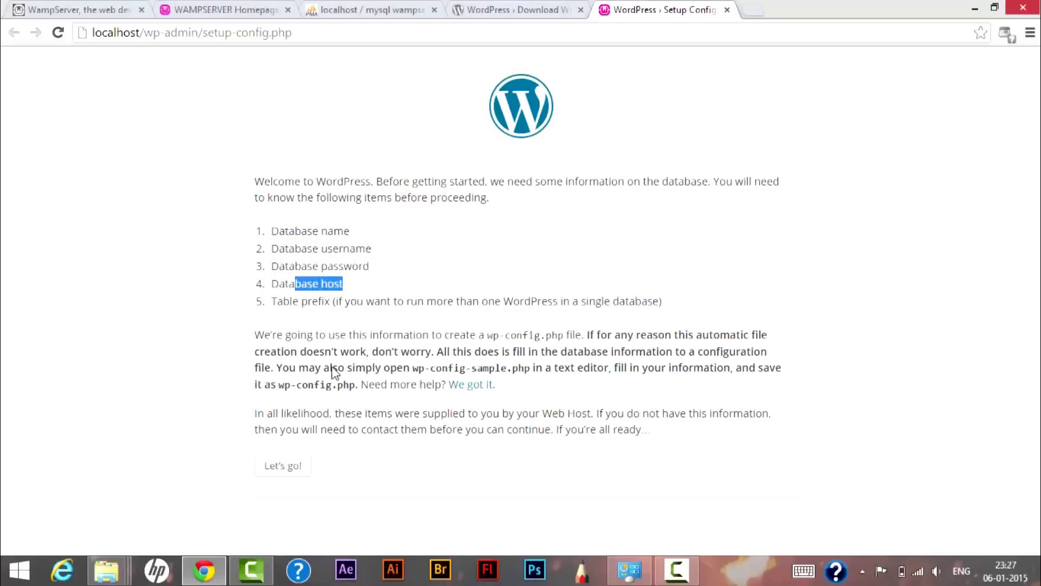
pyautogui.click(285, 469)
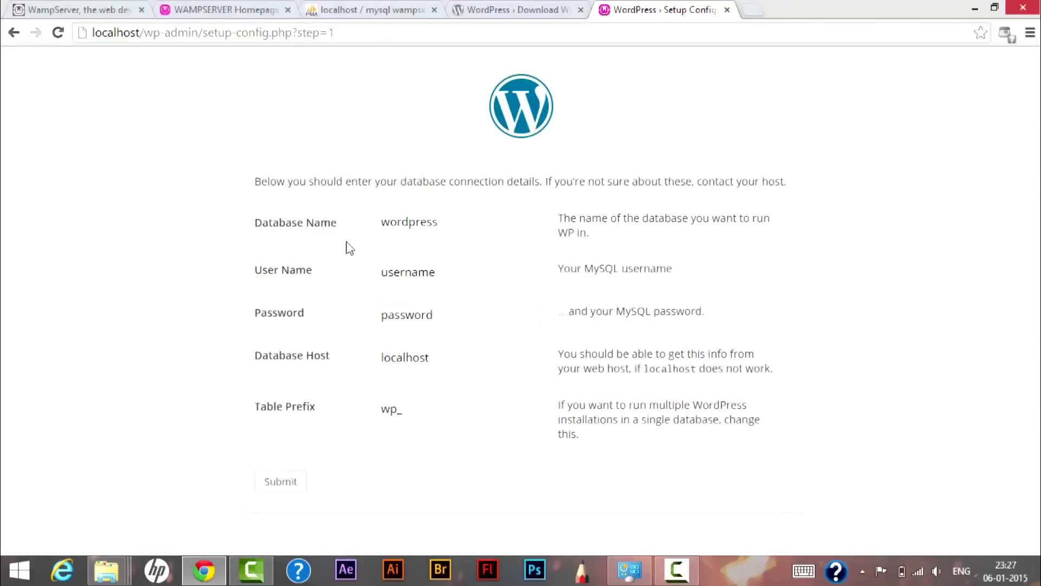
# Step: Replace the default Database Name 'wordpress' with ushouldknowtv
pyautogui.doubleClick(453, 224)
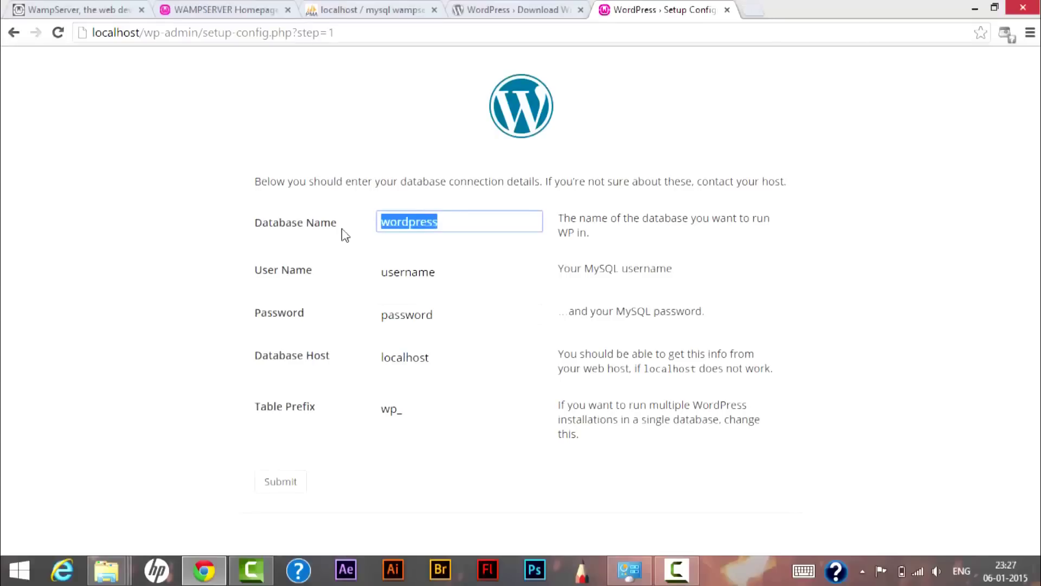
pyautogui.press('BackSpace')
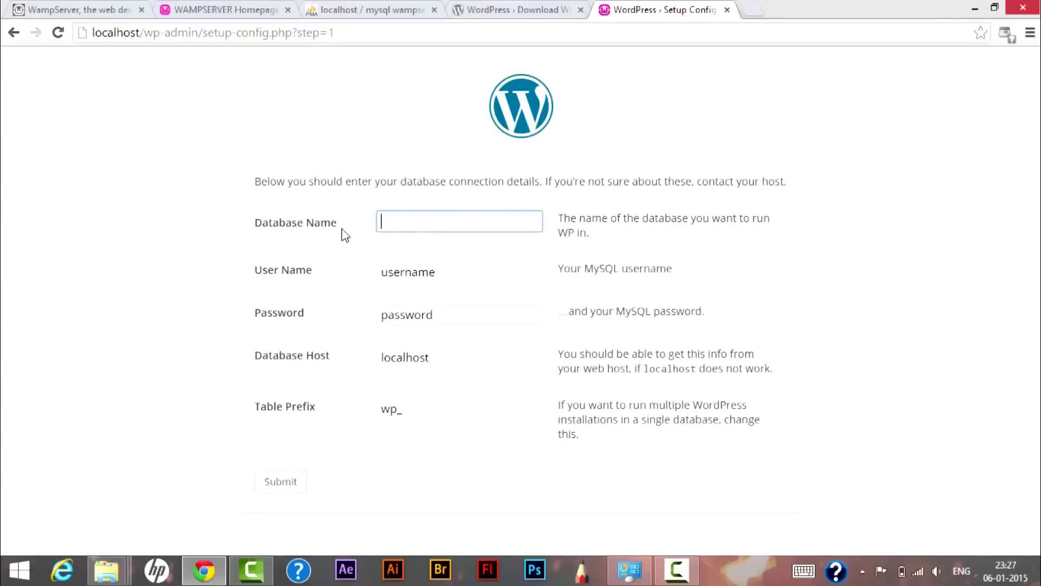
pyautogui.write('ushould')
pyautogui.press('Down')
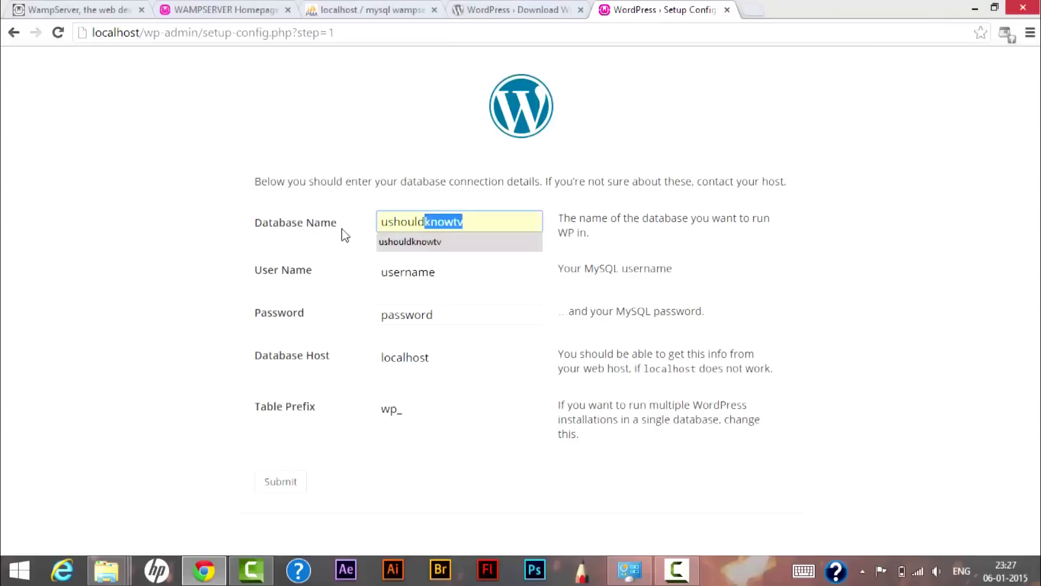
pyautogui.press('Return')
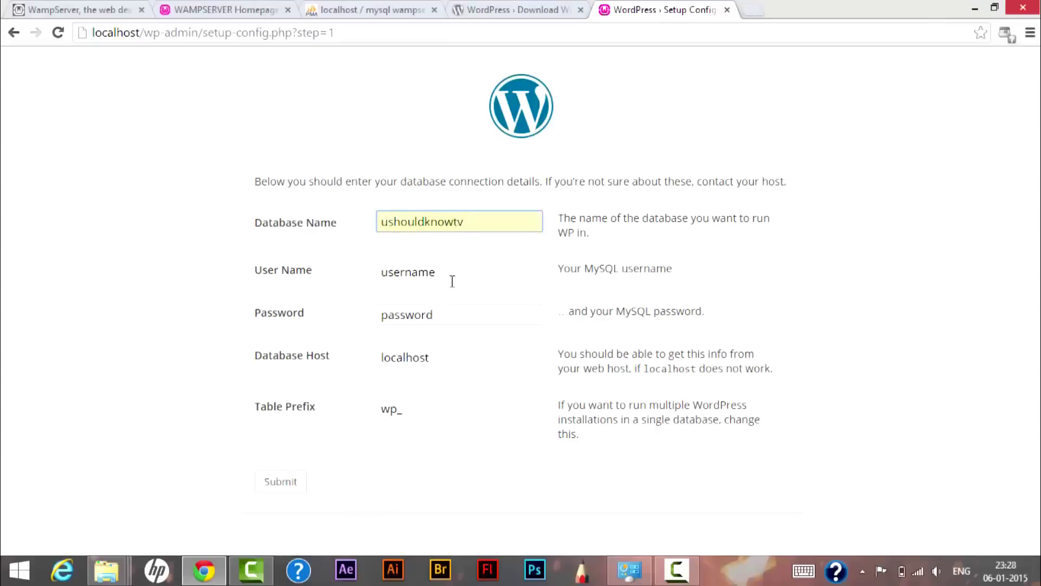
# Step: Set the User Name to root and clear the Password field
pyautogui.moveTo(451, 272); pyautogui.dragTo(367, 268)
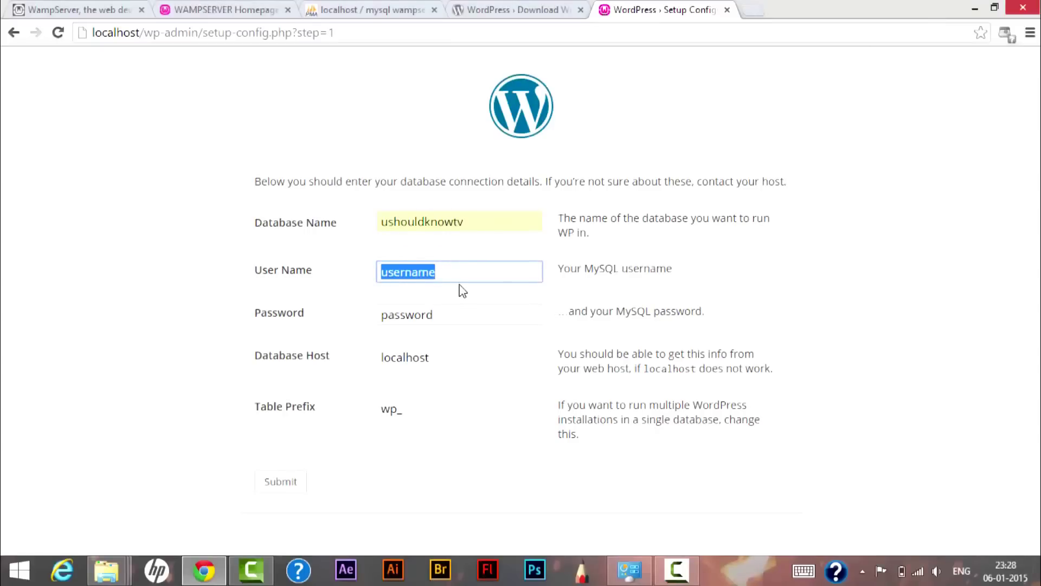
pyautogui.press('BackSpace')
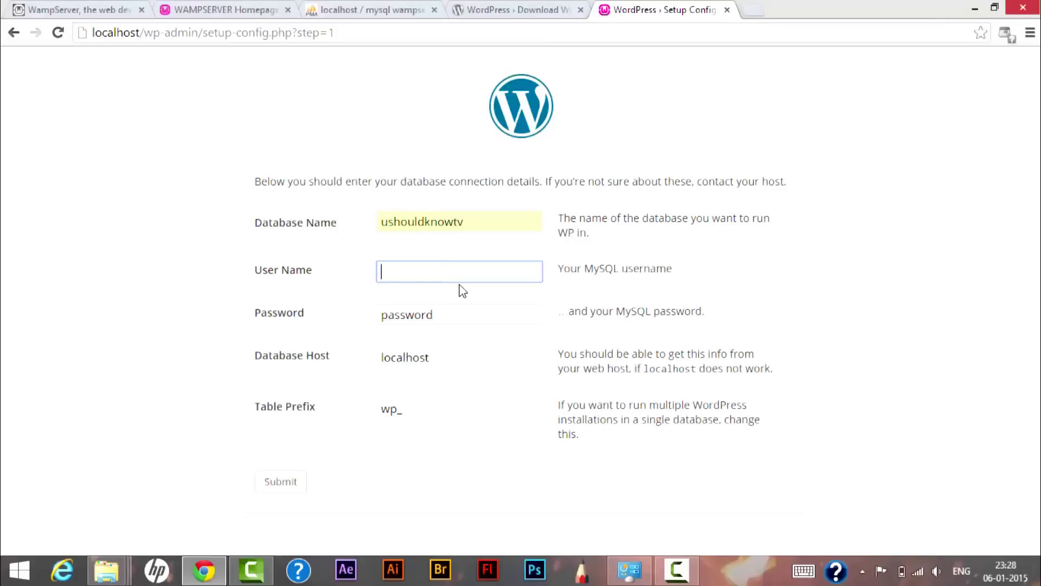
pyautogui.write('root')
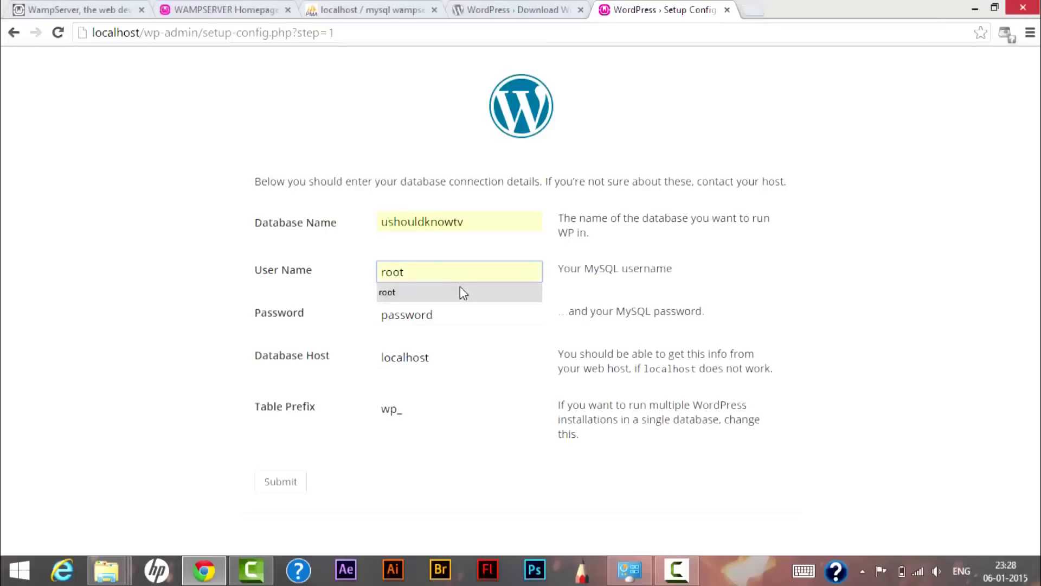
pyautogui.click(460, 287)
pyautogui.moveTo(455, 315); pyautogui.dragTo(353, 320)
pyautogui.press('BackSpace')
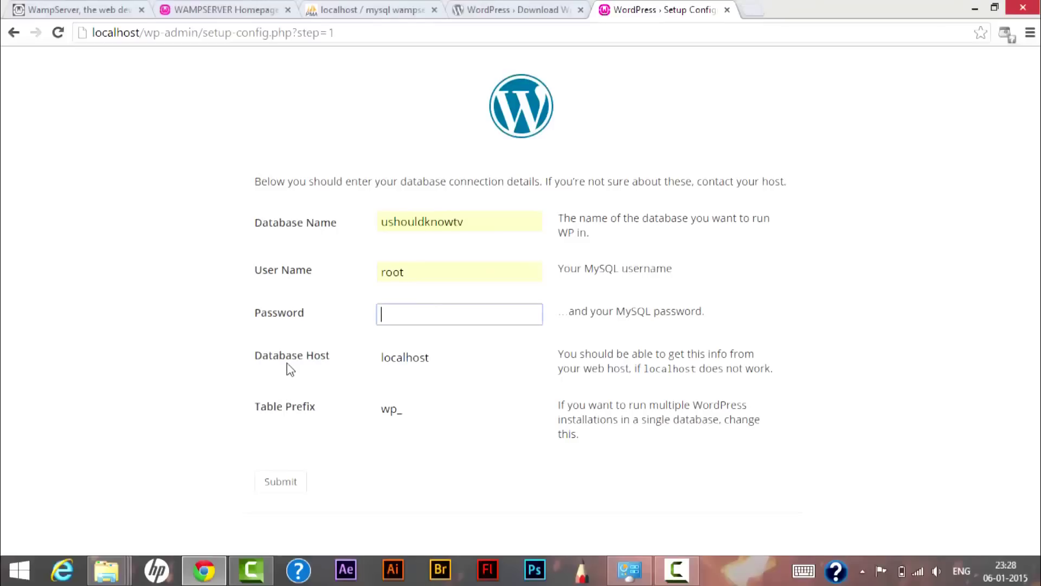
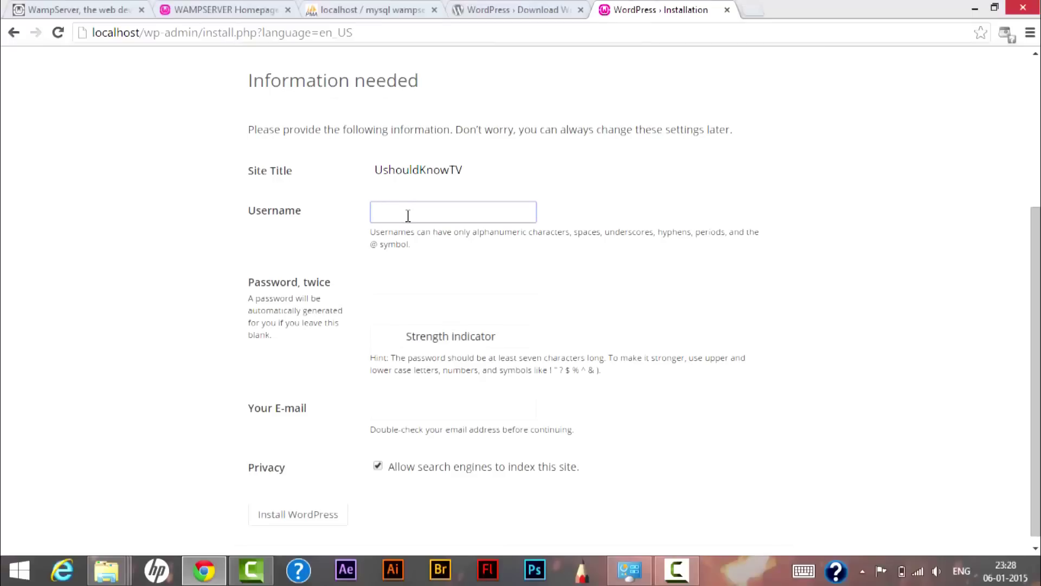
# Step: Fill in the admin username matching the site title and the same password in both fields
pyautogui.write('Ushould')
pyautogui.press('Down')
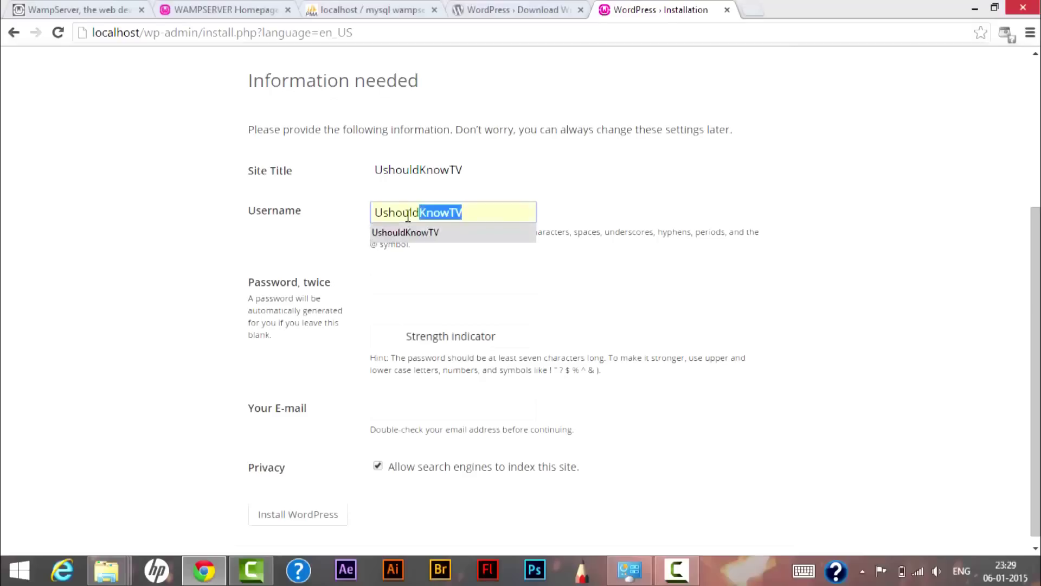
pyautogui.click(414, 232)
pyautogui.click(409, 282)
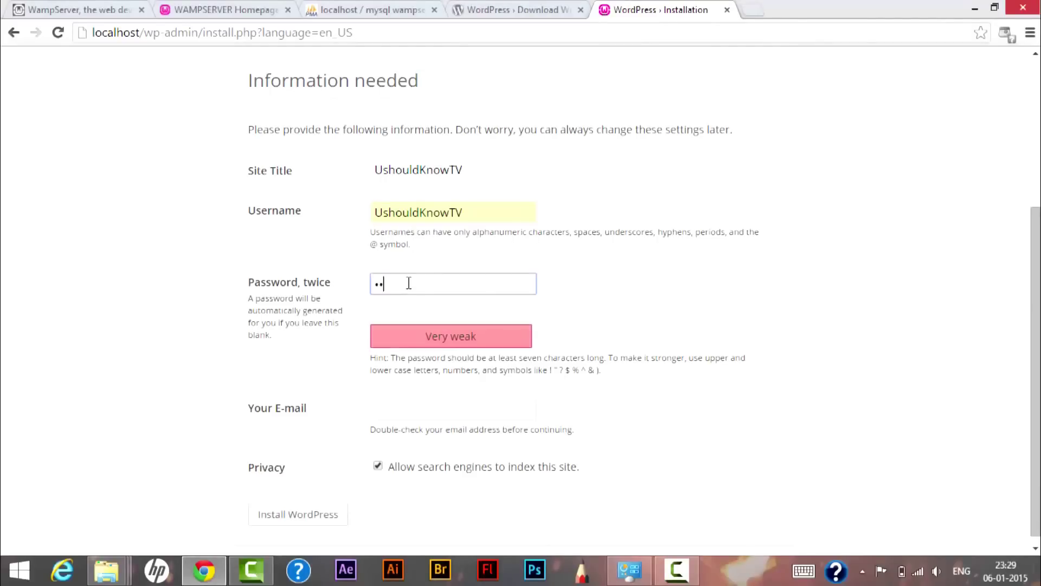
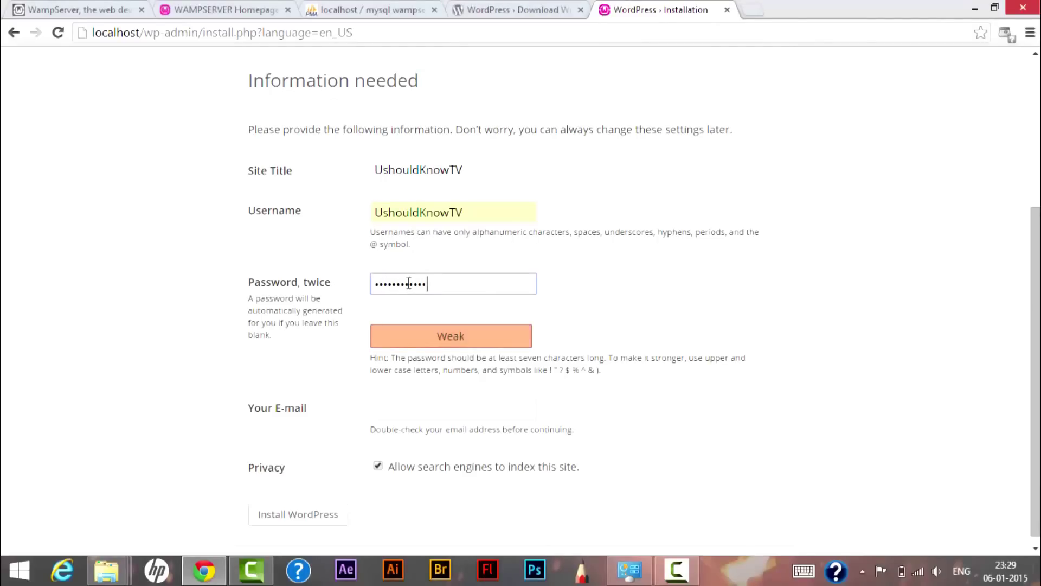
pyautogui.press('Tab')
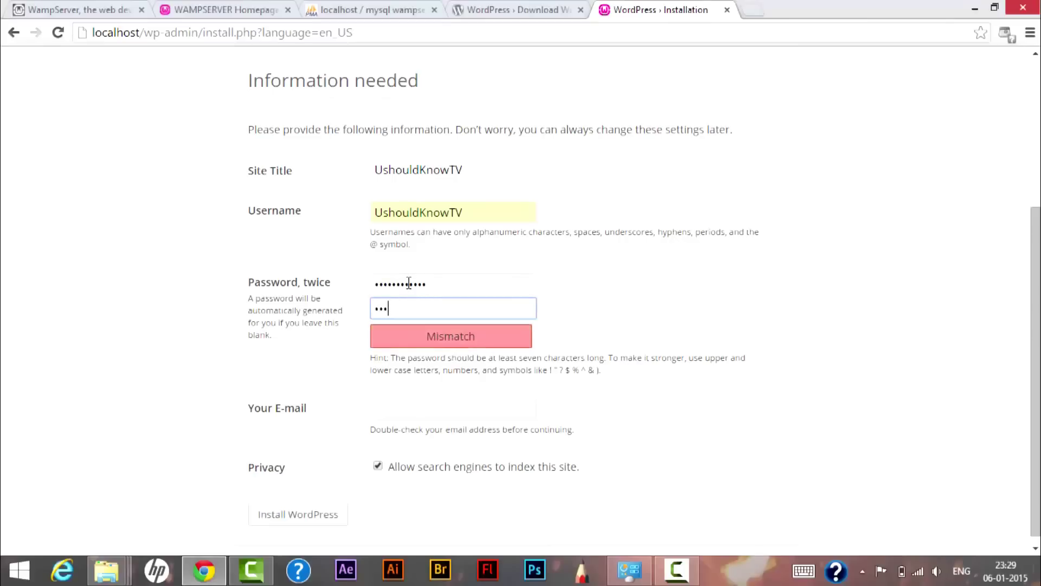
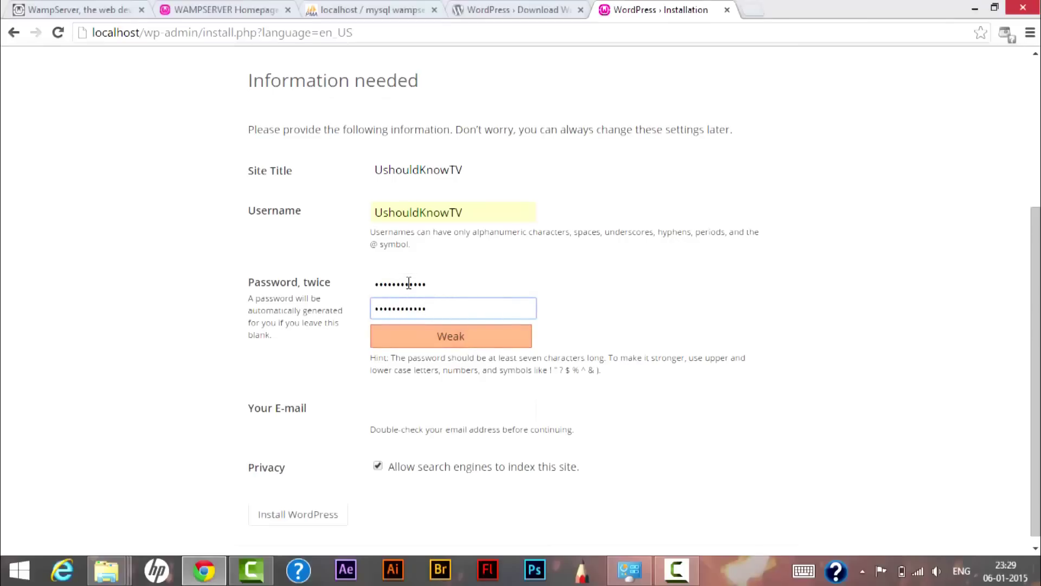
# Step: Fill in the admin e-mail address from the browser's autofill suggestion
pyautogui.click(398, 406)
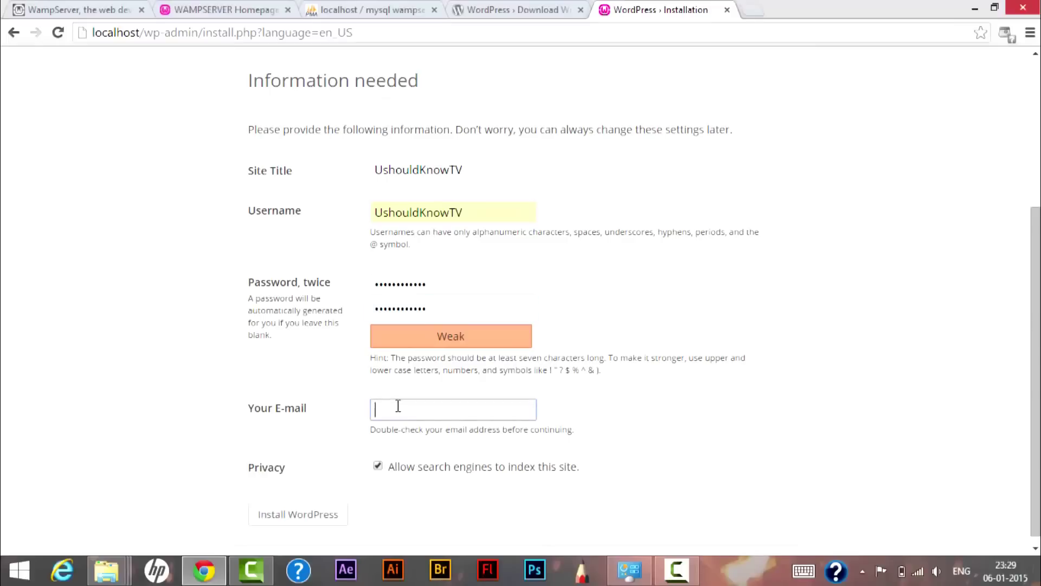
pyautogui.write('ushould')
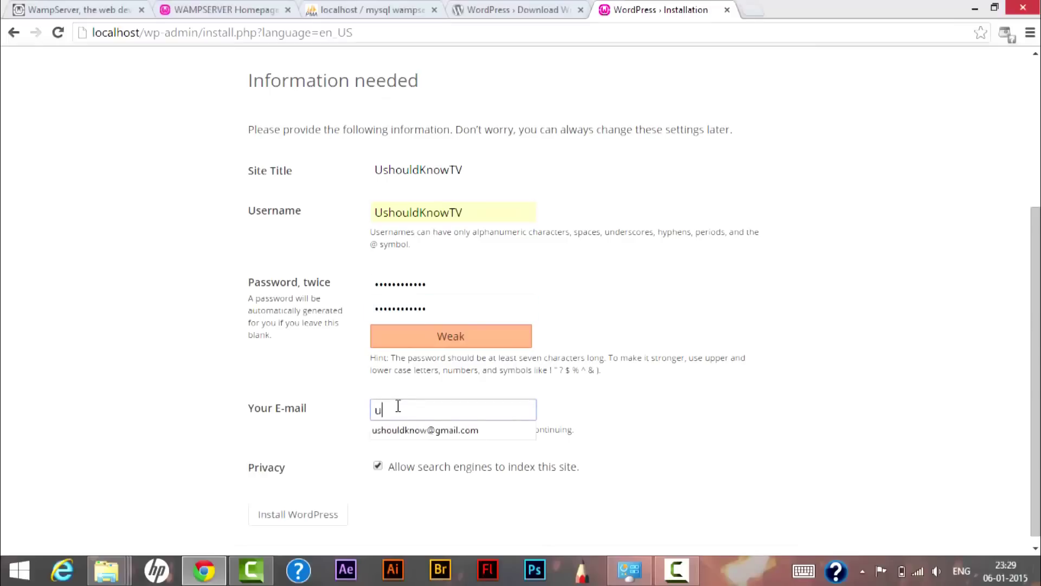
pyautogui.press('Down')
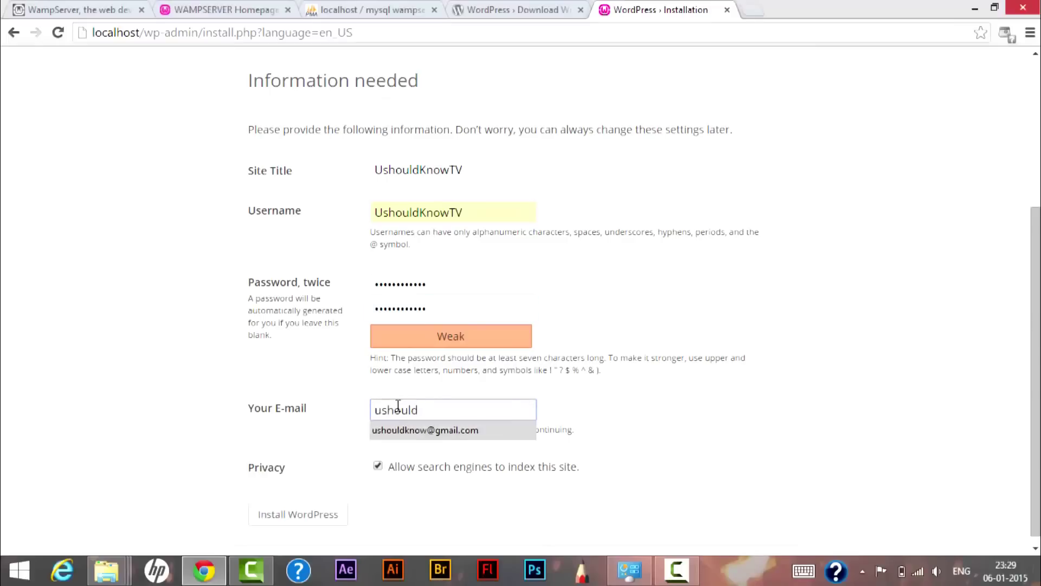
pyautogui.press('Return')
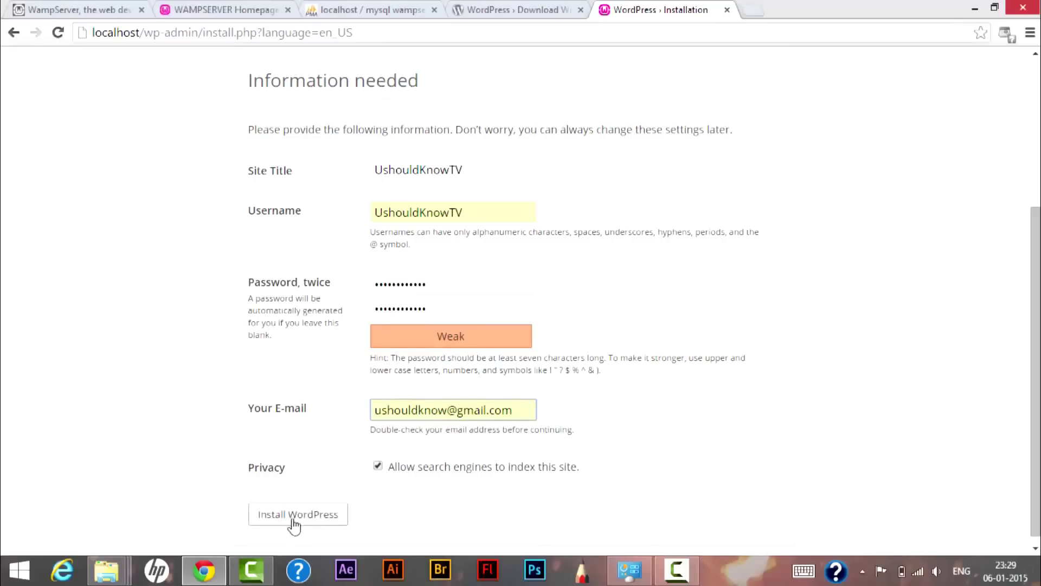
# Step: Install WordPress, decline Chrome's password save, check the Success! credentials and go to login
pyautogui.click(303, 521)
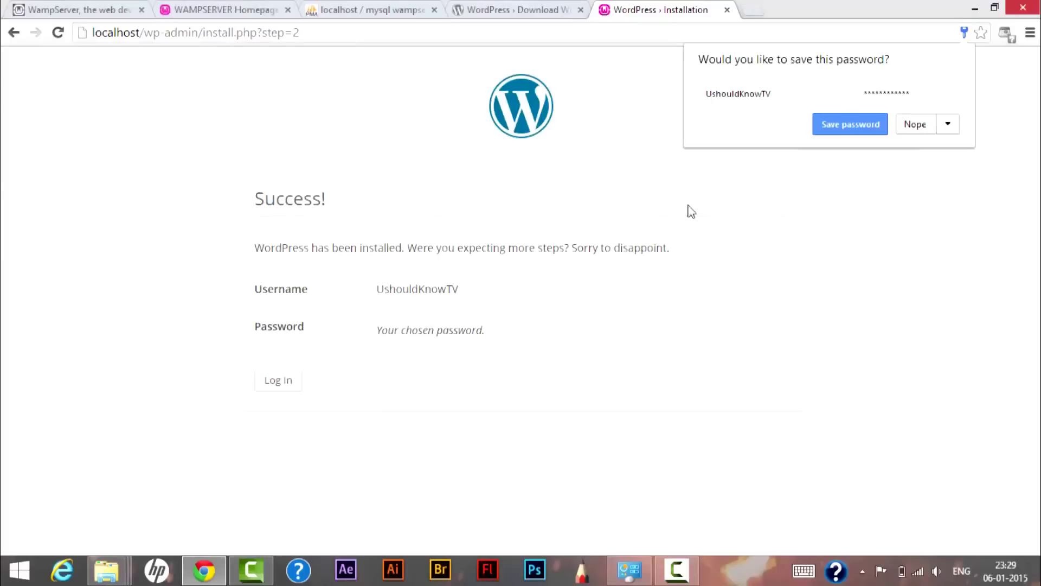
pyautogui.click(913, 127)
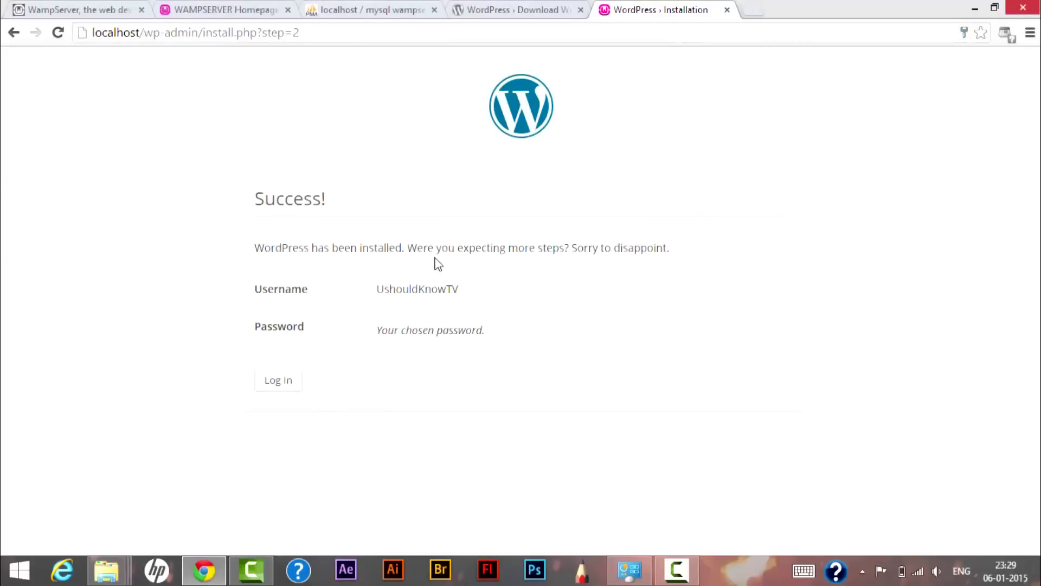
pyautogui.moveTo(382, 288); pyautogui.dragTo(476, 288)
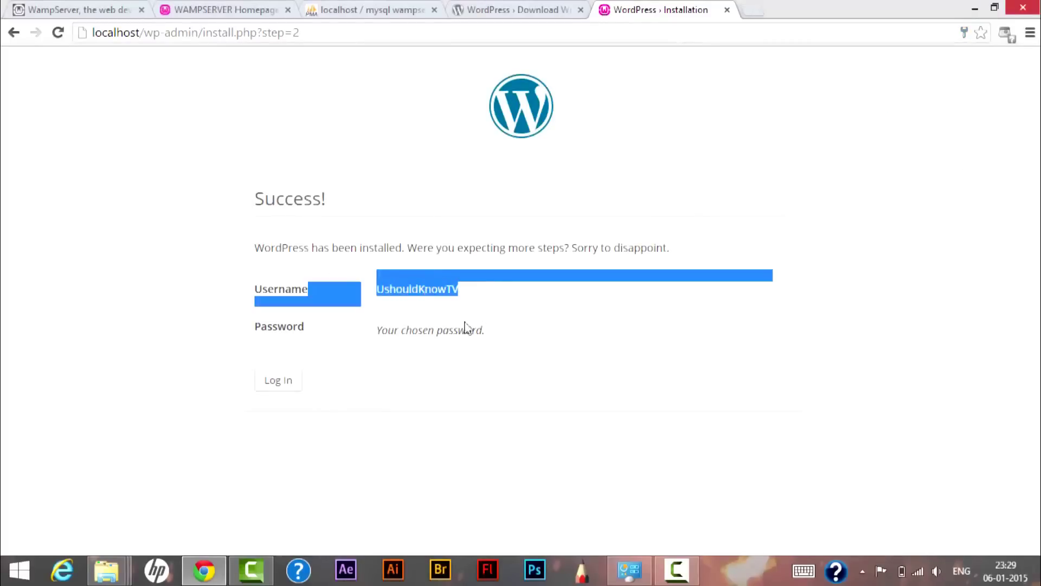
pyautogui.moveTo(376, 339); pyautogui.dragTo(347, 383)
pyautogui.click(366, 391)
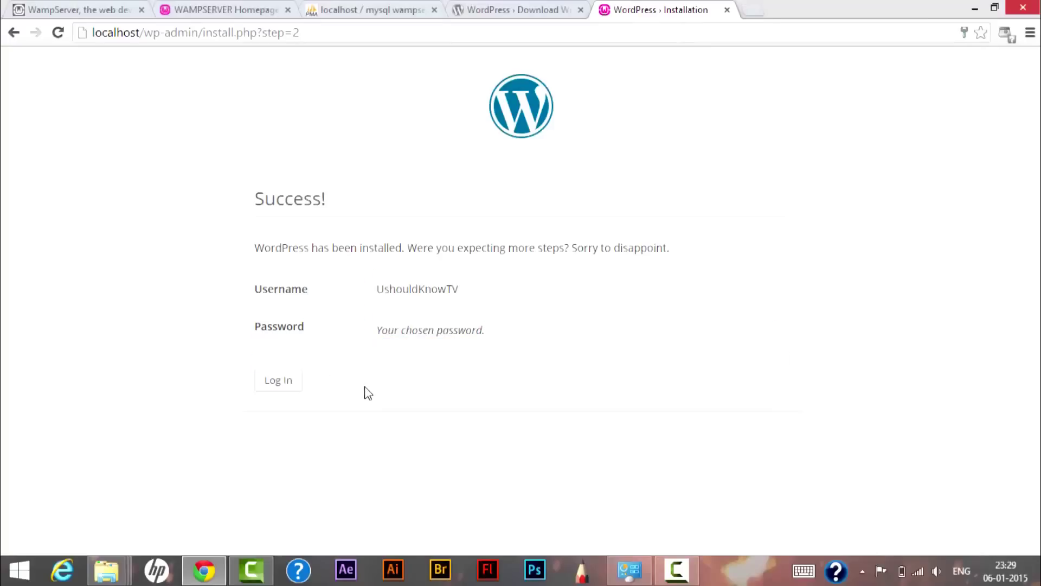
pyautogui.click(282, 384)
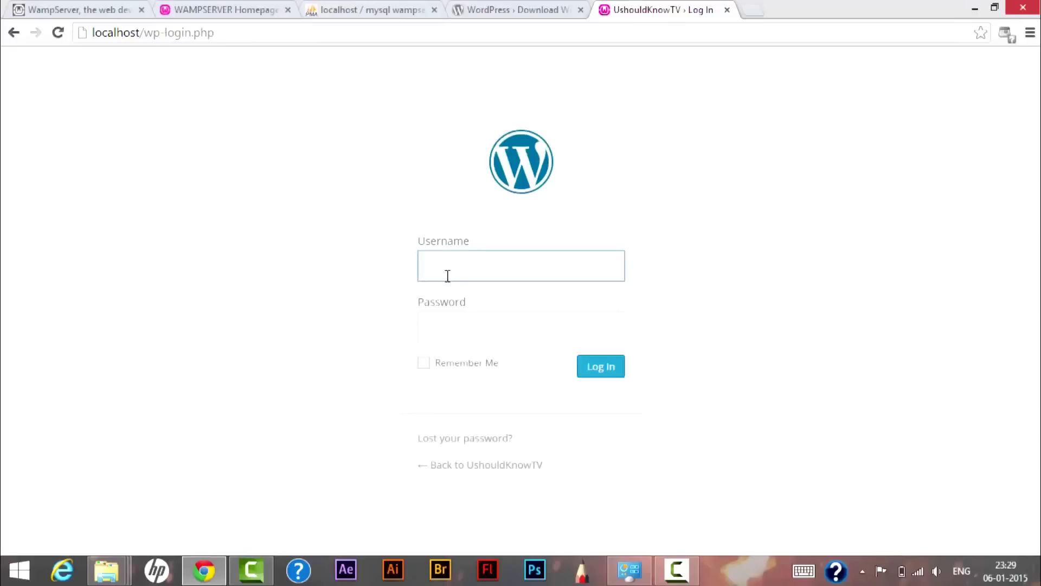
# Step: Log in with the saved admin username and the account password to reach the Dashboard
pyautogui.click(450, 279)
pyautogui.press('Down')
pyautogui.press('Down')
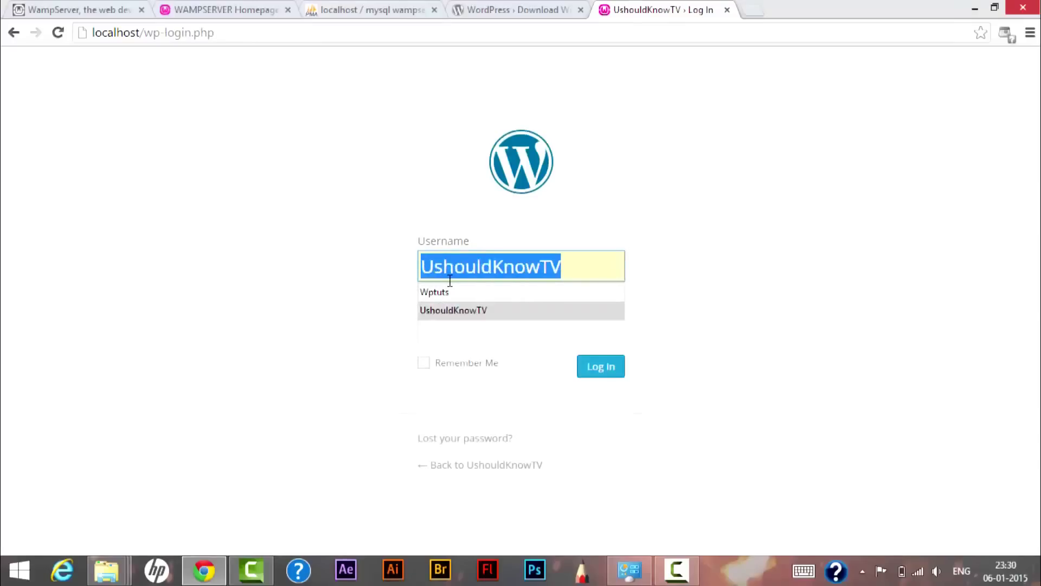
pyautogui.press('Return')
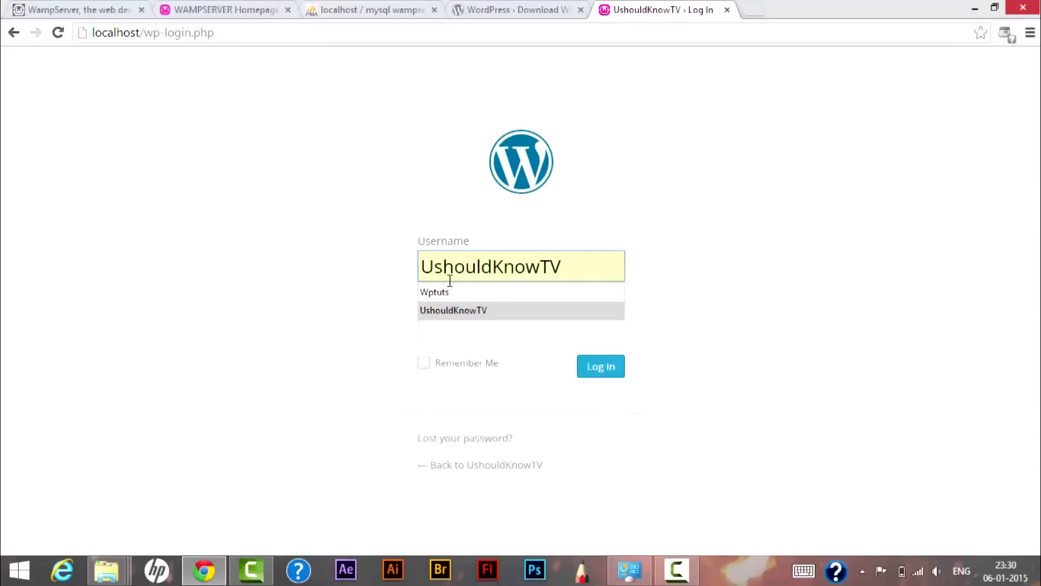
pyautogui.press('BackSpace')
pyautogui.press('BackSpace')
pyautogui.press('BackSpace')
pyautogui.press('BackSpace')
pyautogui.press('BackSpace')
pyautogui.press('BackSpace')
pyautogui.press('BackSpace')
pyautogui.press('BackSpace')
pyautogui.press('BackSpace')
pyautogui.press('BackSpace')
pyautogui.press('BackSpace')
pyautogui.press('BackSpace')
pyautogui.press('BackSpace')
pyautogui.click(465, 338)
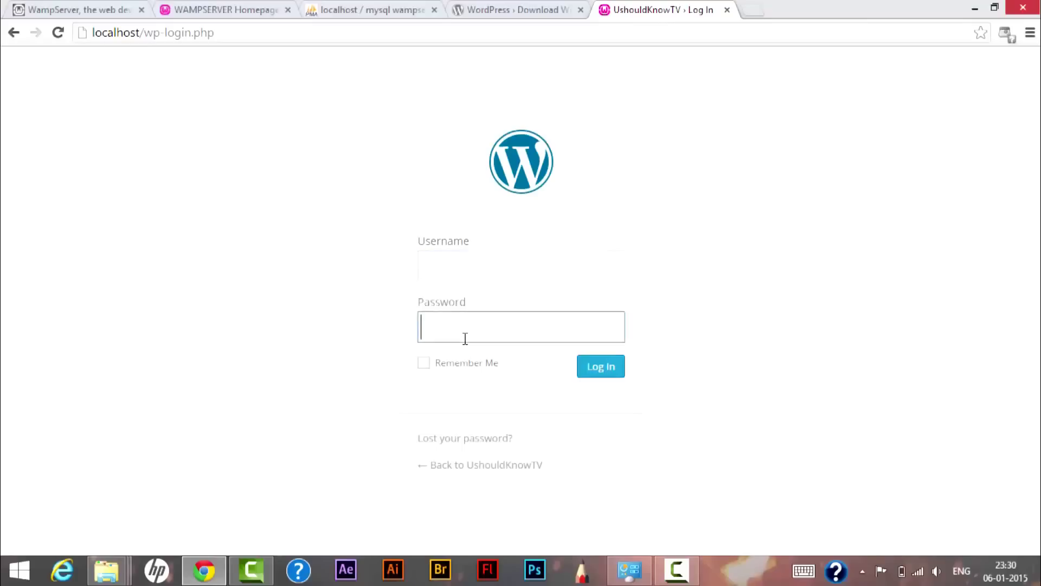
pyautogui.click(472, 276)
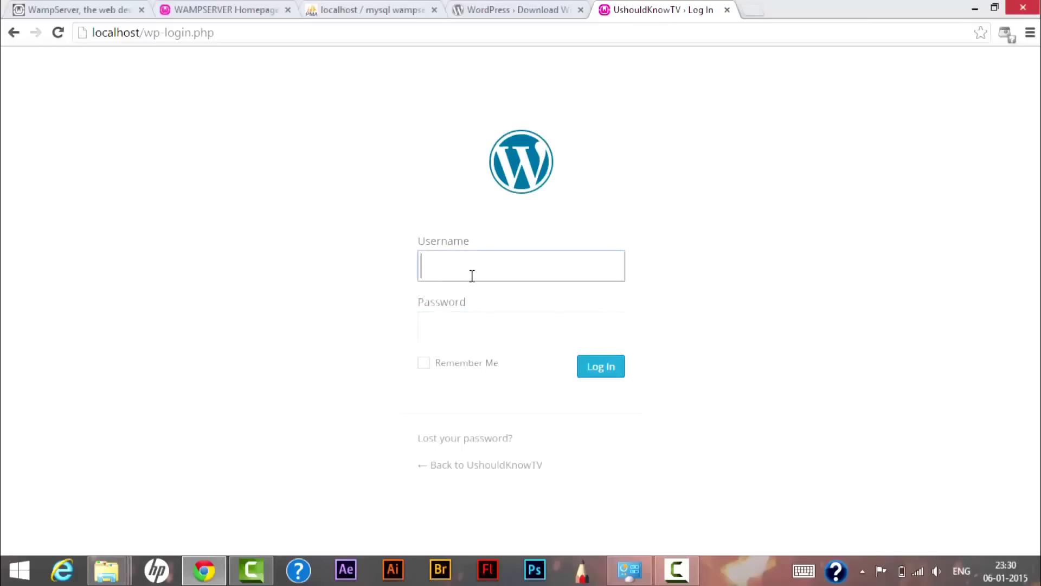
pyautogui.click(470, 310)
pyautogui.click(467, 336)
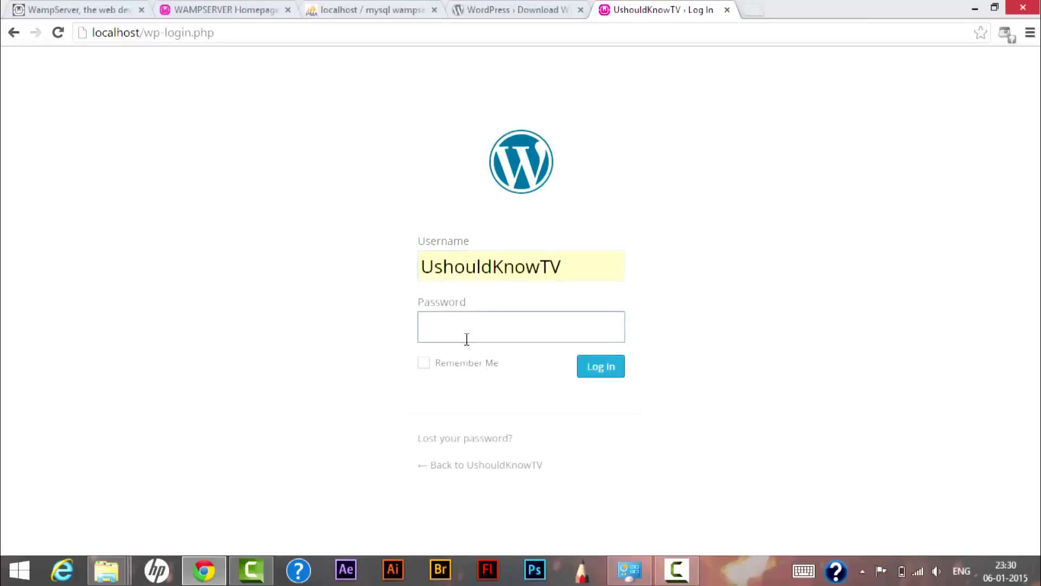
pyautogui.write('••••••••••••')
pyautogui.click(607, 373)
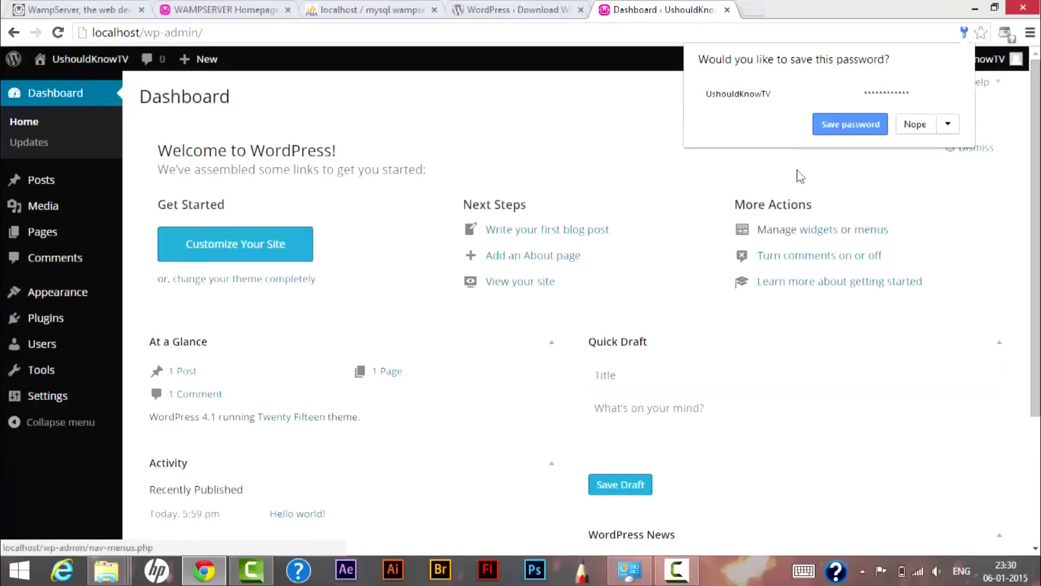
# Step: Decline Chrome's save-password offer and bring the C:\wamp\www Explorer window forward
pyautogui.click(912, 126)
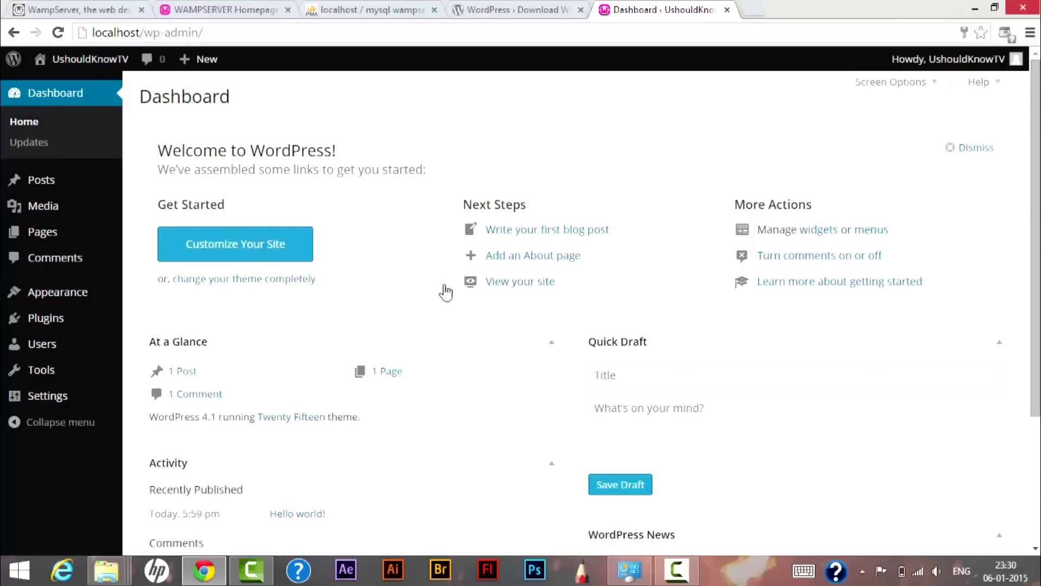
pyautogui.moveTo(106, 569)
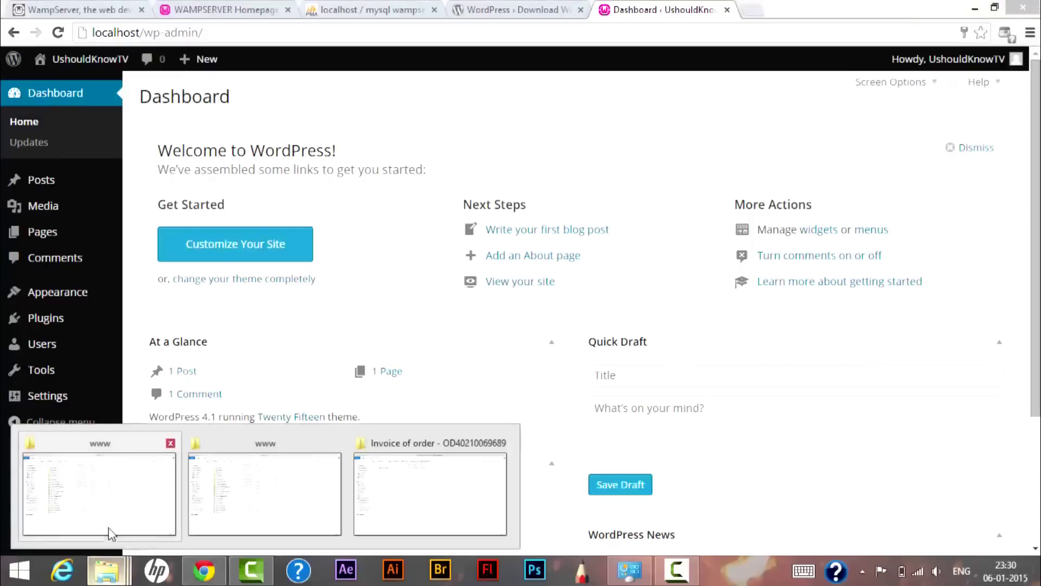
pyautogui.click(142, 505)
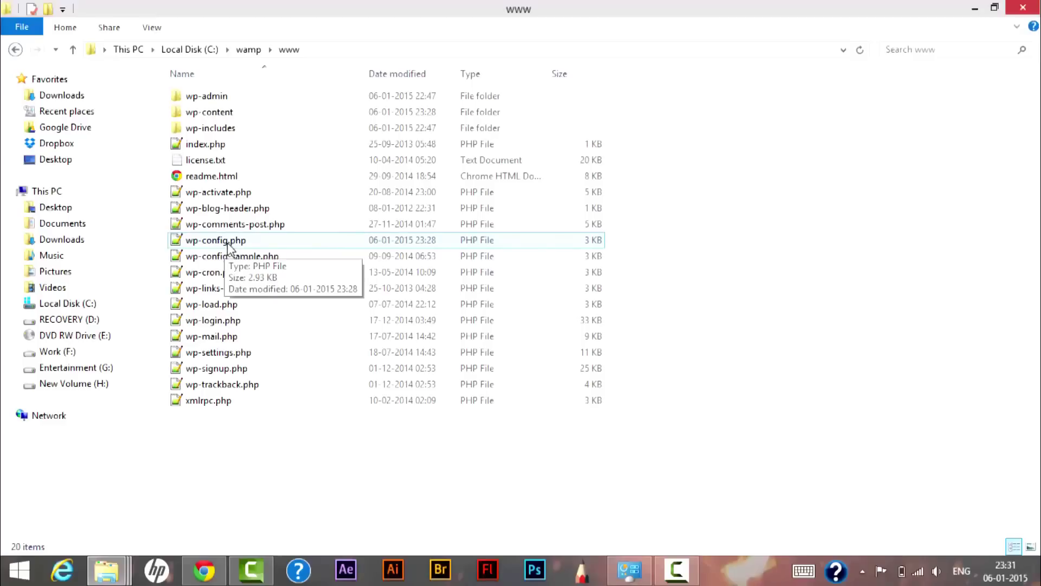
# Step: Open wp-config.php from C:\wamp\www in Notepad++
pyautogui.click(219, 245)
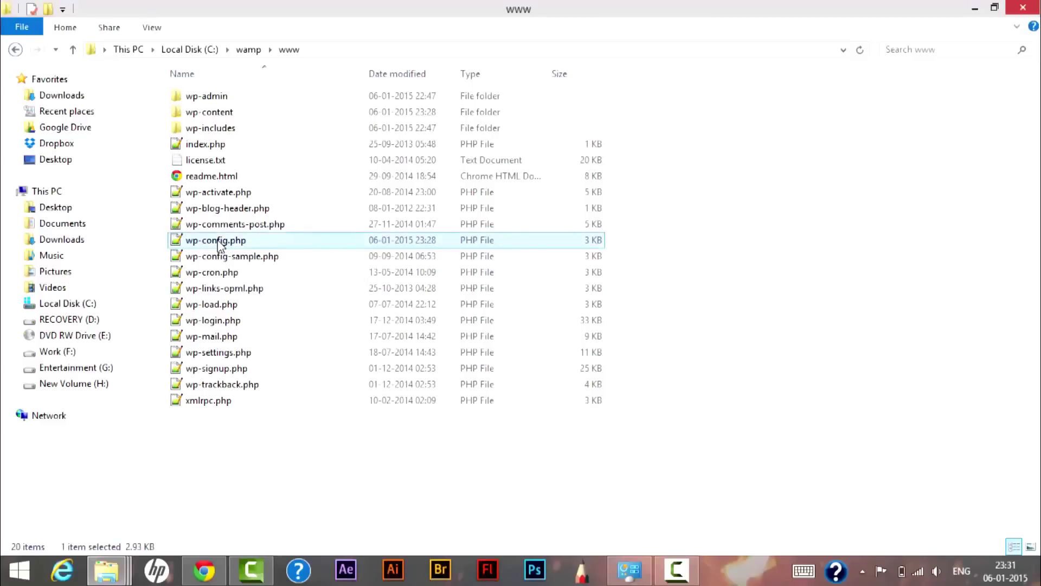
pyautogui.doubleClick(220, 246)
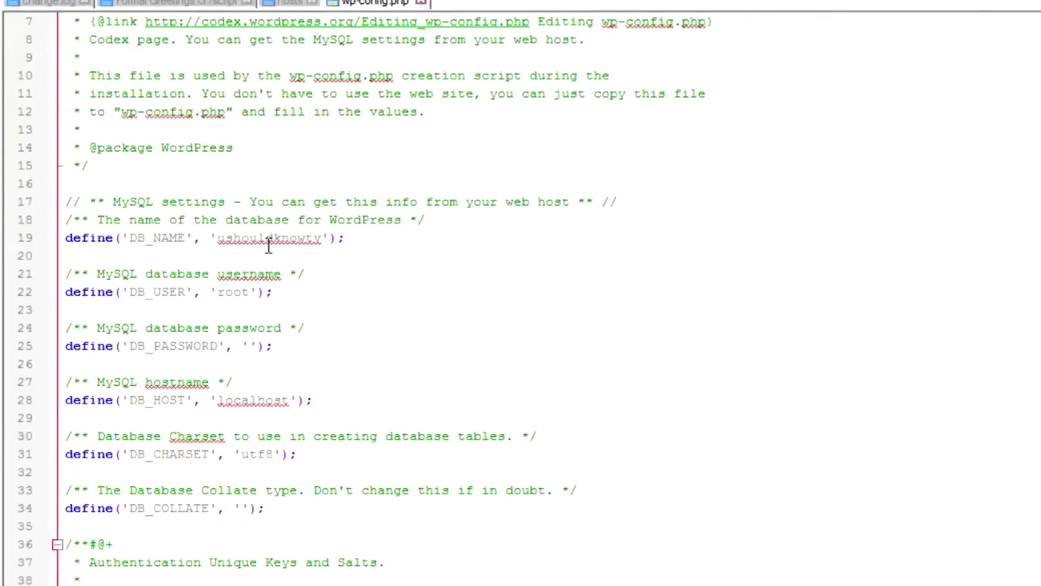
# Step: Highlight the DB_NAME value and point out DB_USER 'root' in wp-config.php
pyautogui.click(217, 239)
pyautogui.moveTo(218, 240); pyautogui.dragTo(281, 239)
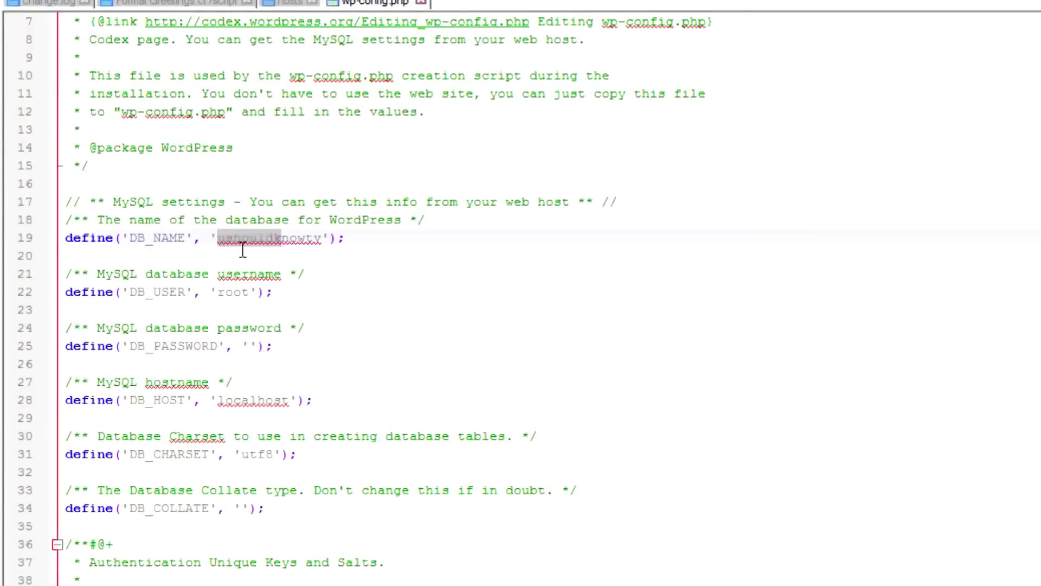
pyautogui.click(233, 296)
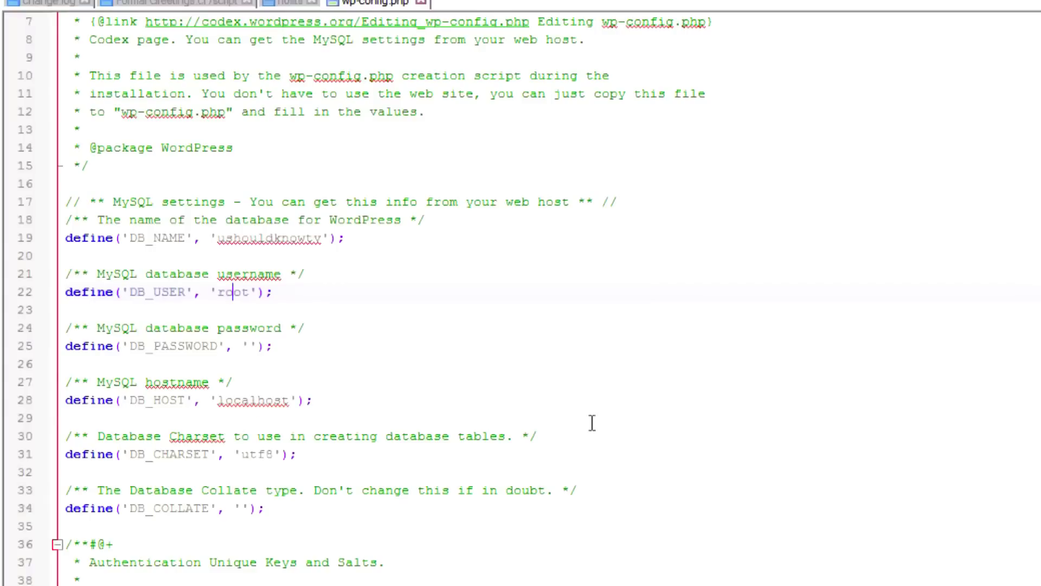
# Step: Review the keys and salts on lines 45–52, then return to Chrome's WordPress Dashboard
pyautogui.scroll(-3, 575, 412)
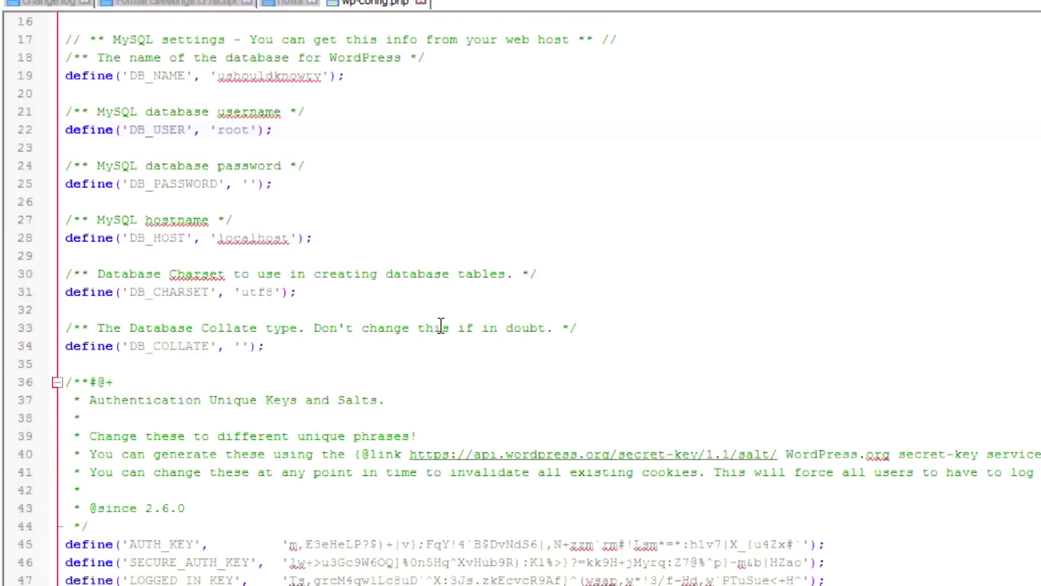
pyautogui.scroll(-6, 570, 346)
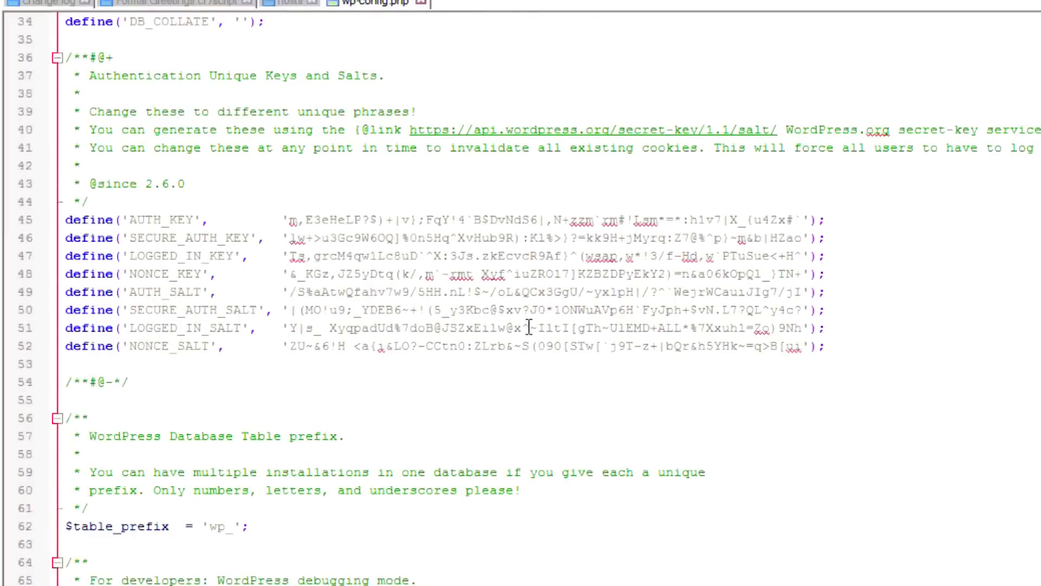
pyautogui.scroll(-1, 371, 293)
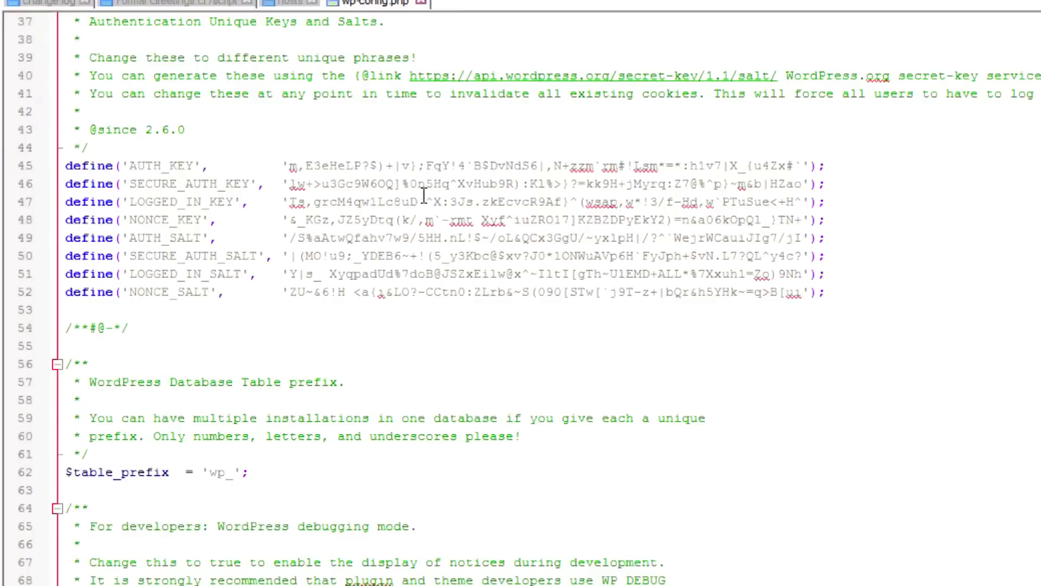
pyautogui.moveTo(851, 295); pyautogui.dragTo(66, 166)
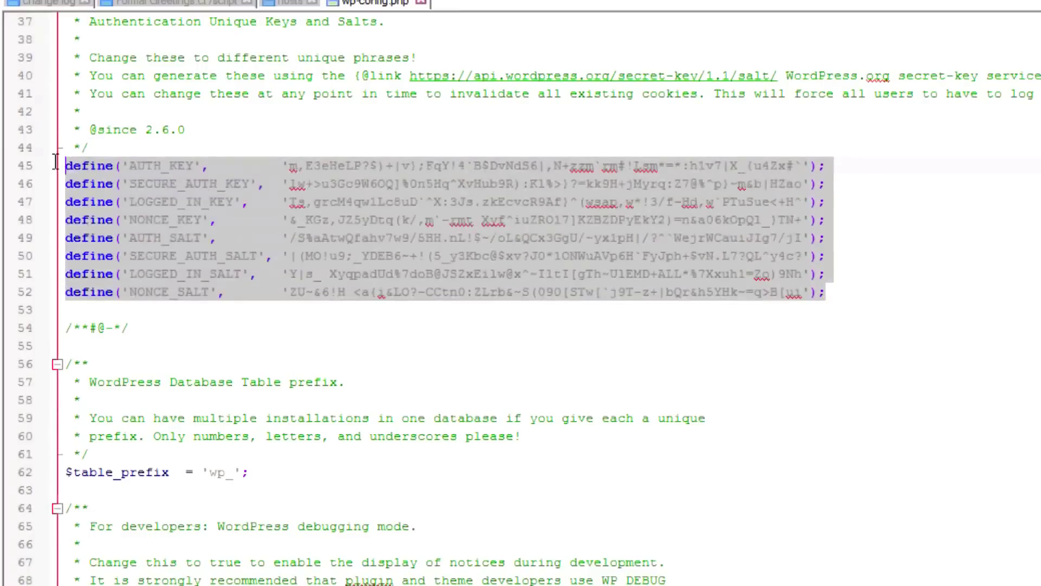
pyautogui.click(758, 364)
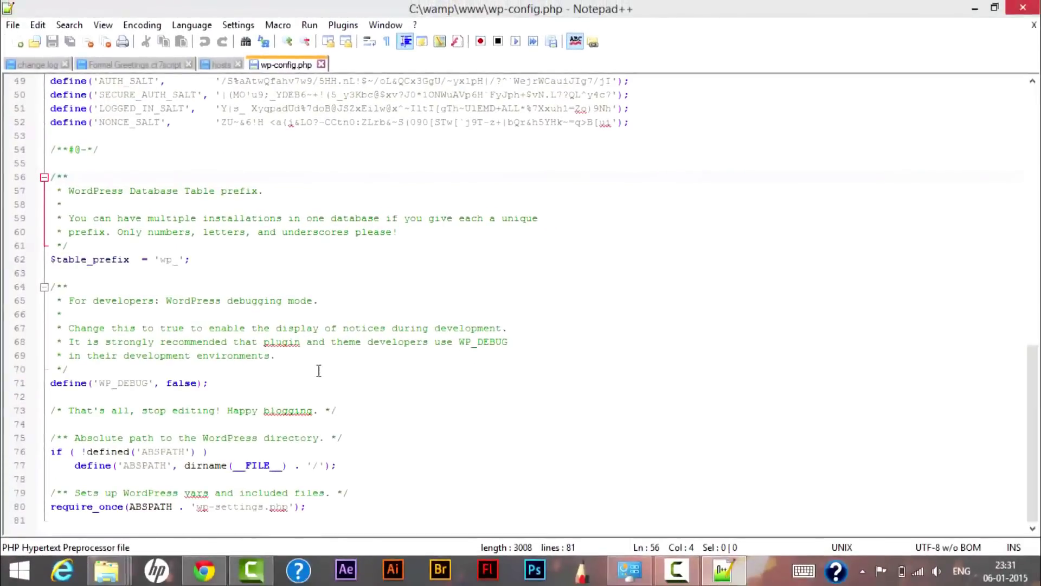
pyautogui.click(204, 570)
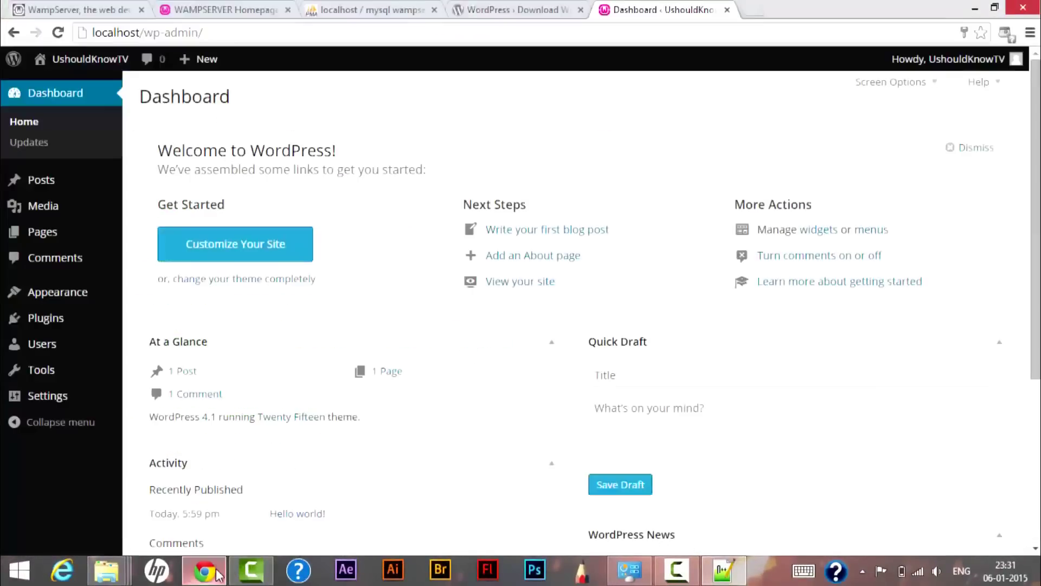